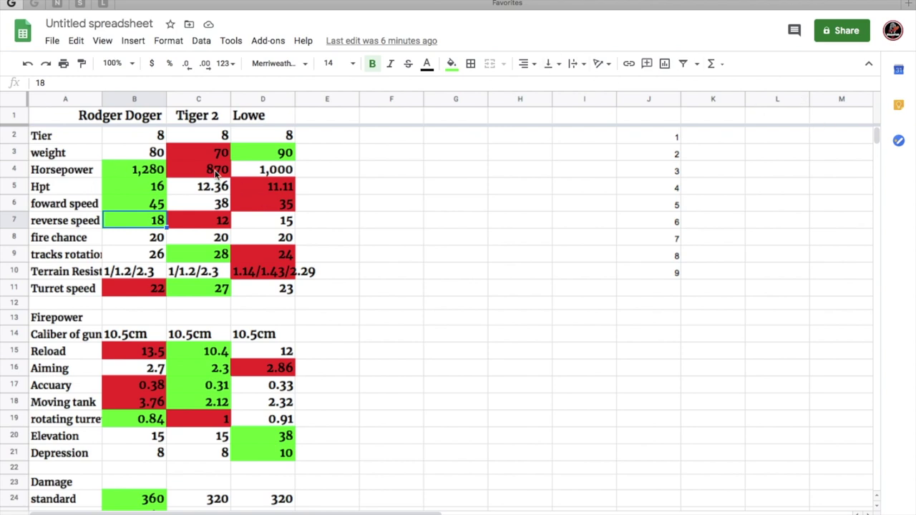
Step: Compare the weight values of Tiger 2, Rodger Doger and Lowe
{"action": "left_click", "coordinate": [216, 157]}
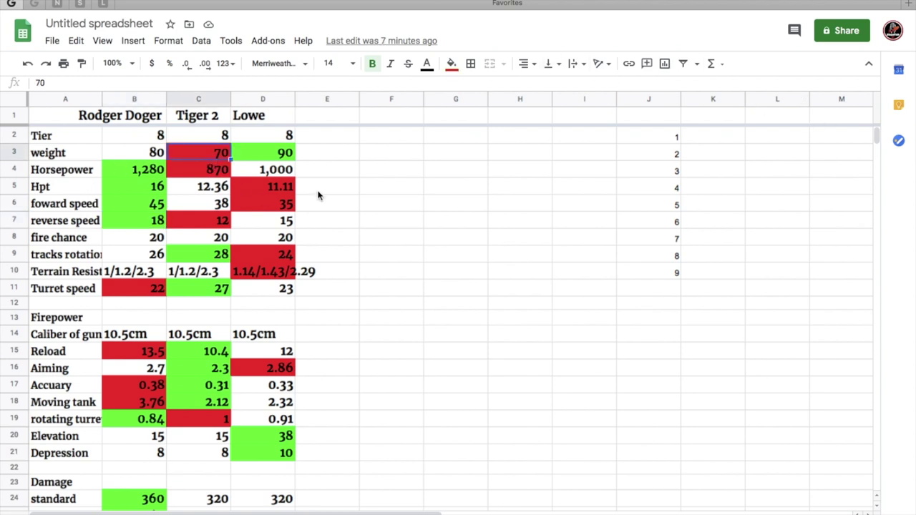
{"action": "left_click", "coordinate": [152, 153]}
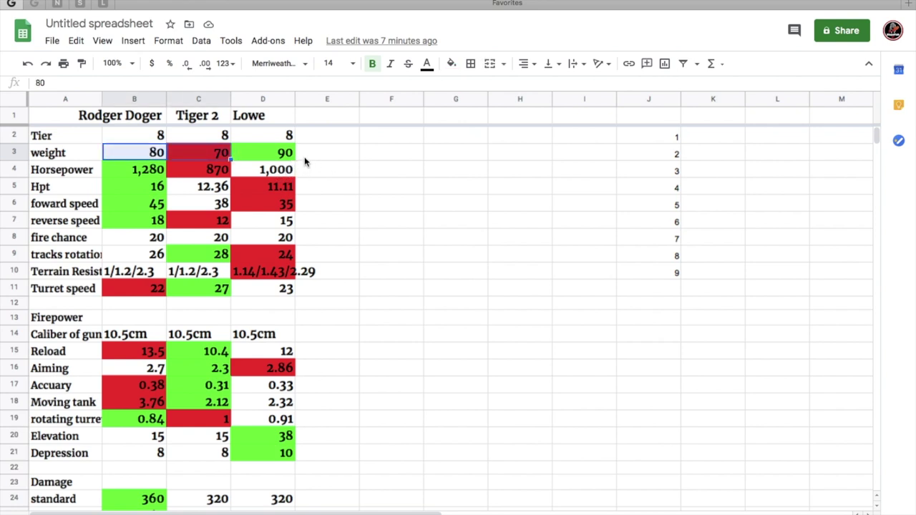
{"action": "left_click", "coordinate": [237, 154]}
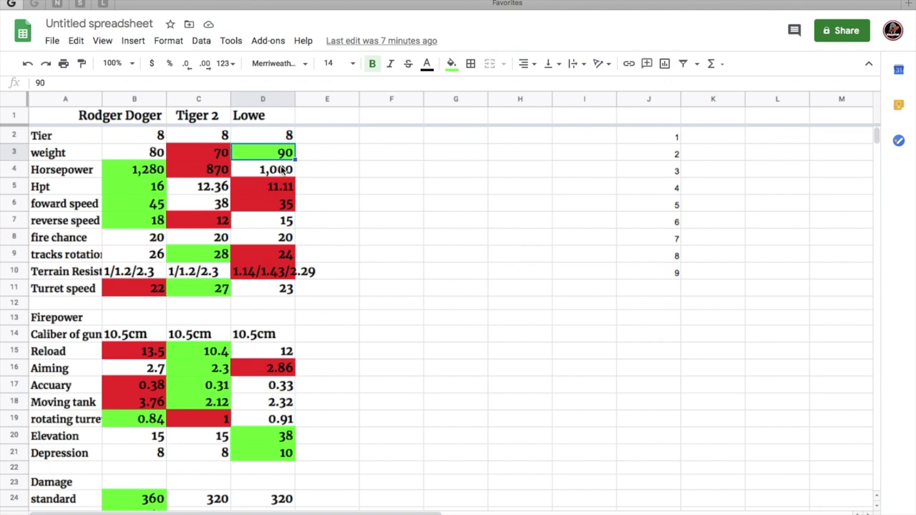
{"action": "left_click", "coordinate": [155, 153]}
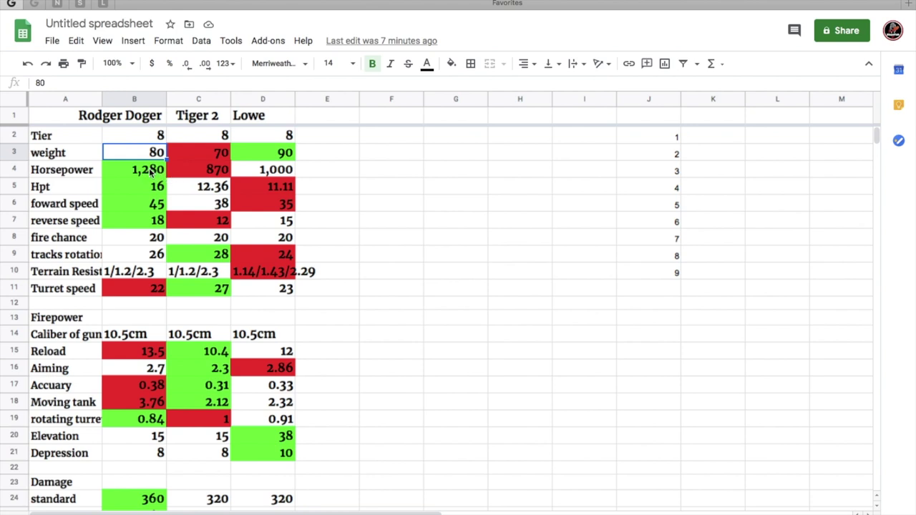
Step: Examine Rodger Doger's mobility figures from weight and horsepower down to forward and reverse speed
{"action": "left_click", "coordinate": [152, 174]}
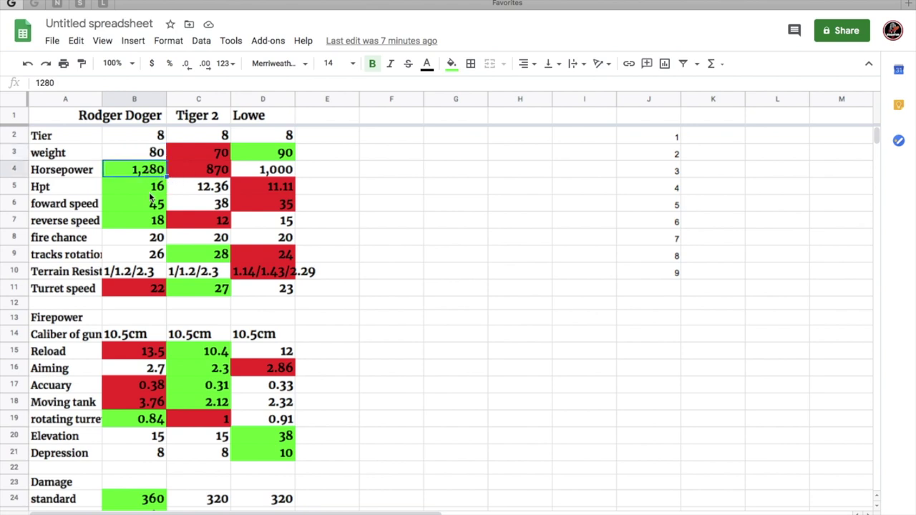
{"action": "left_click", "coordinate": [137, 192]}
{"action": "left_click", "coordinate": [150, 205]}
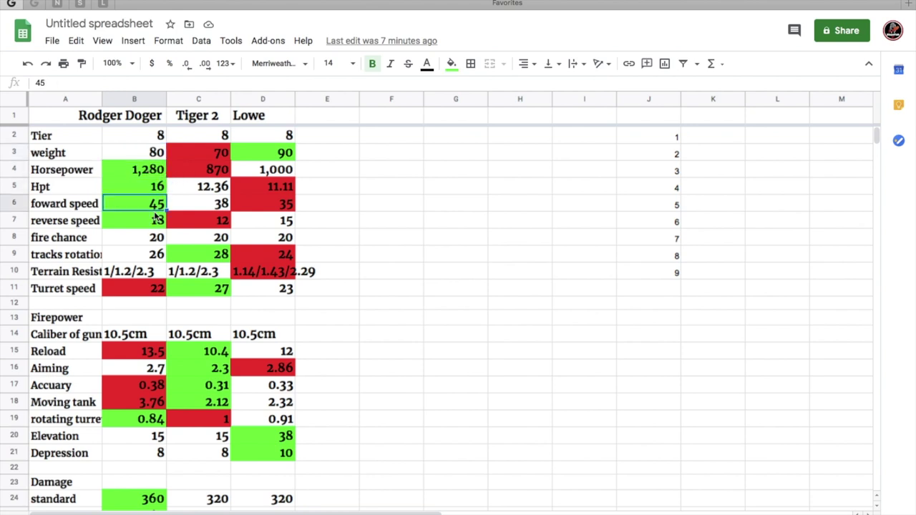
{"action": "left_click", "coordinate": [157, 222]}
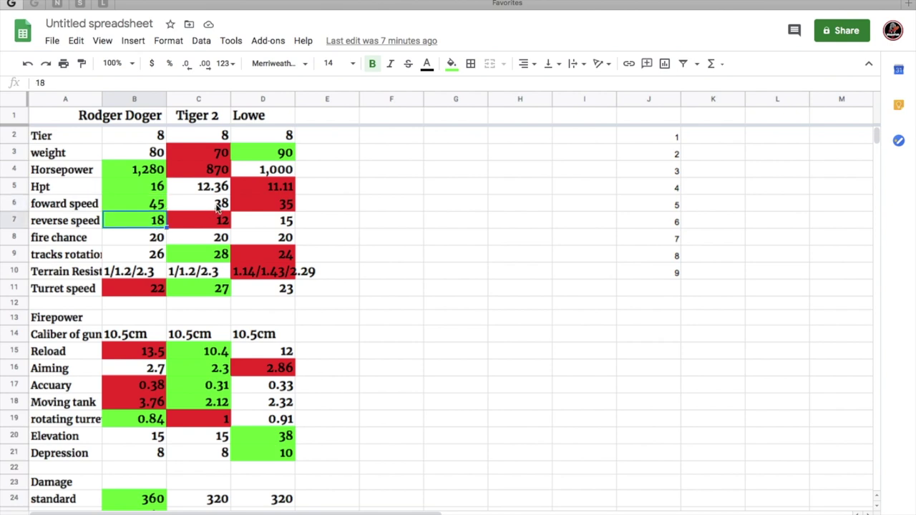
{"action": "left_click", "coordinate": [136, 208]}
{"action": "left_click_drag", "start_coordinate": [143, 154], "coordinate": [127, 223]}
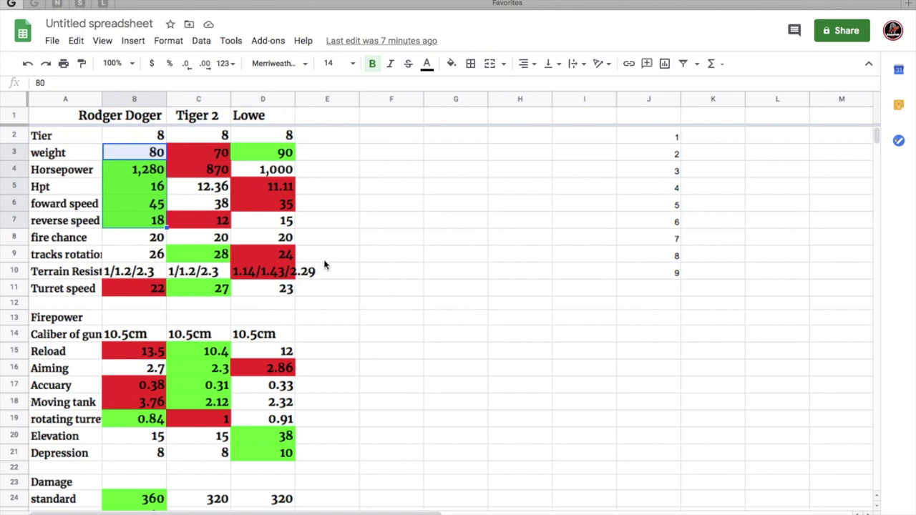
Step: Compare fire chance and terrain resistance across the three tanks, checking Rodger Doger's tracks rotation and engine and speed figures alongside
{"action": "left_click", "coordinate": [316, 236]}
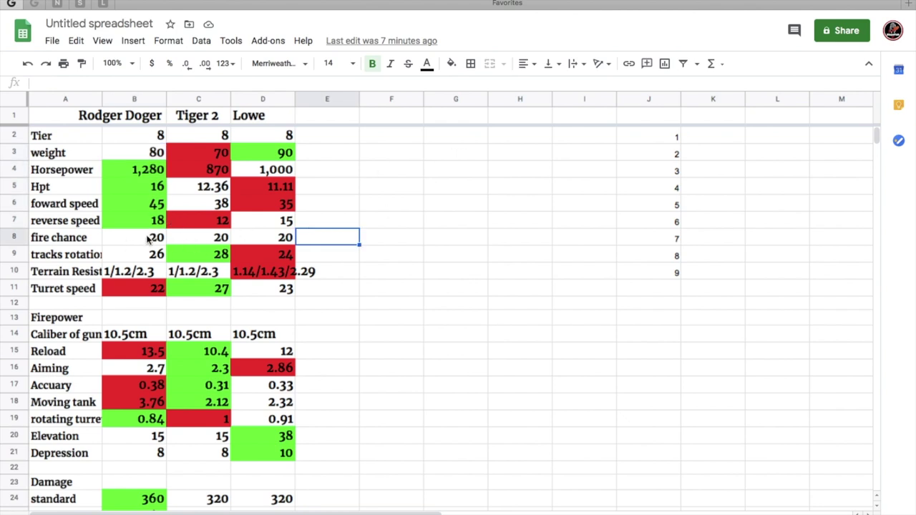
{"action": "left_click_drag", "start_coordinate": [114, 238], "coordinate": [280, 237]}
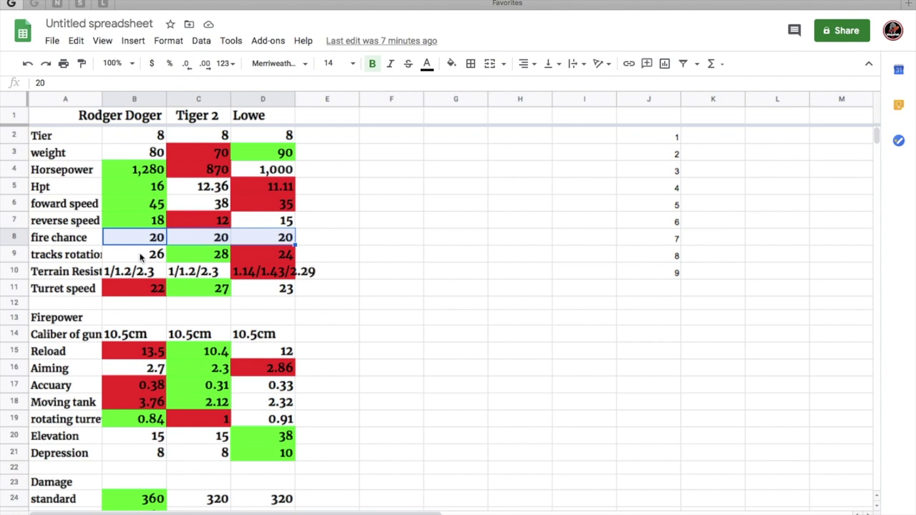
{"action": "left_click", "coordinate": [144, 256]}
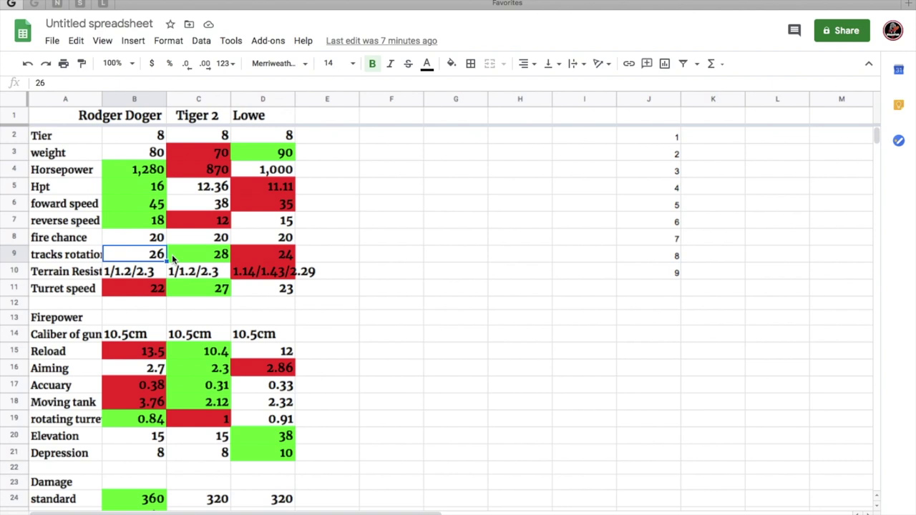
{"action": "left_click_drag", "start_coordinate": [141, 272], "coordinate": [204, 277]}
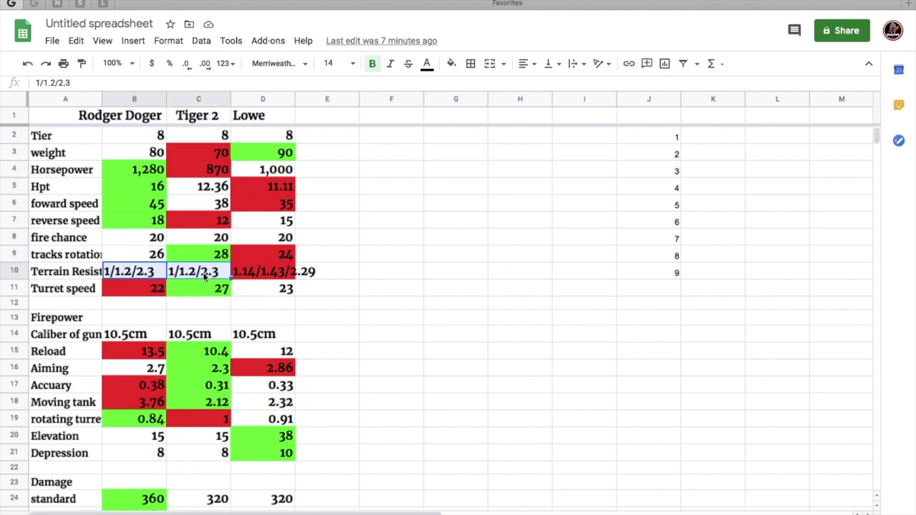
{"action": "left_click", "coordinate": [133, 172]}
{"action": "left_click_drag", "start_coordinate": [136, 190], "coordinate": [145, 222]}
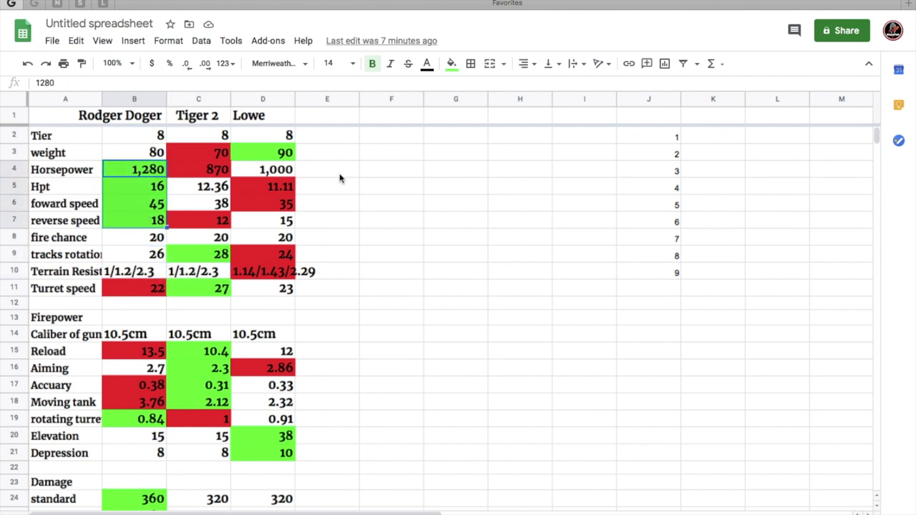
{"action": "left_click", "coordinate": [272, 274]}
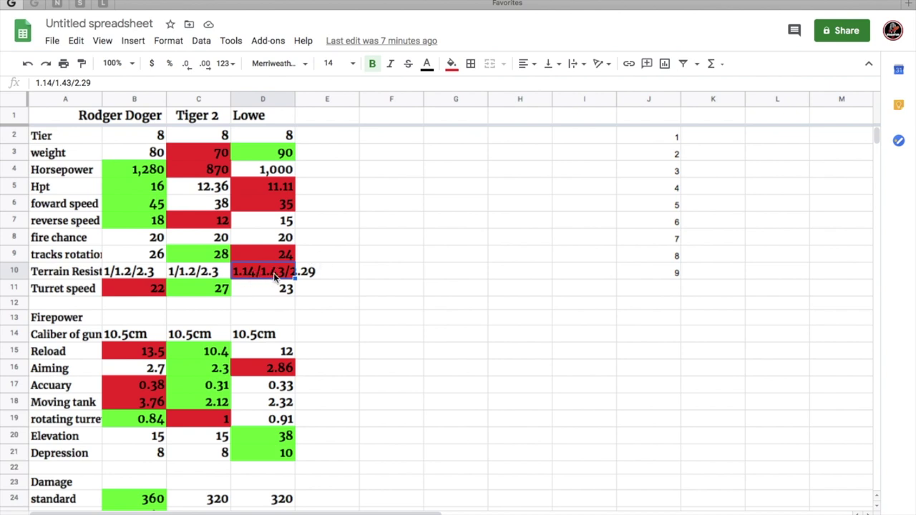
{"action": "left_click", "coordinate": [386, 288]}
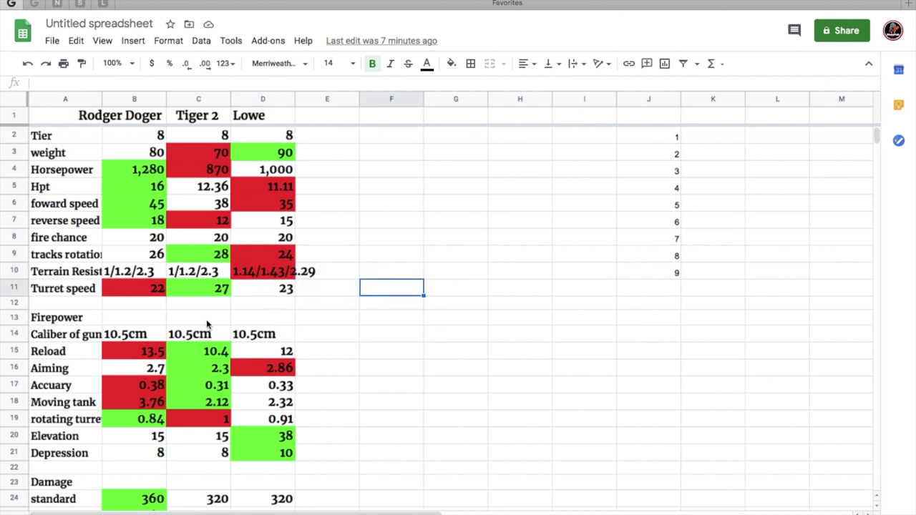
Step: Review Rodger Doger's tracks rotation, terrain resistance and turret speed values
{"action": "left_click", "coordinate": [163, 288]}
{"action": "left_click_drag", "start_coordinate": [143, 257], "coordinate": [136, 289]}
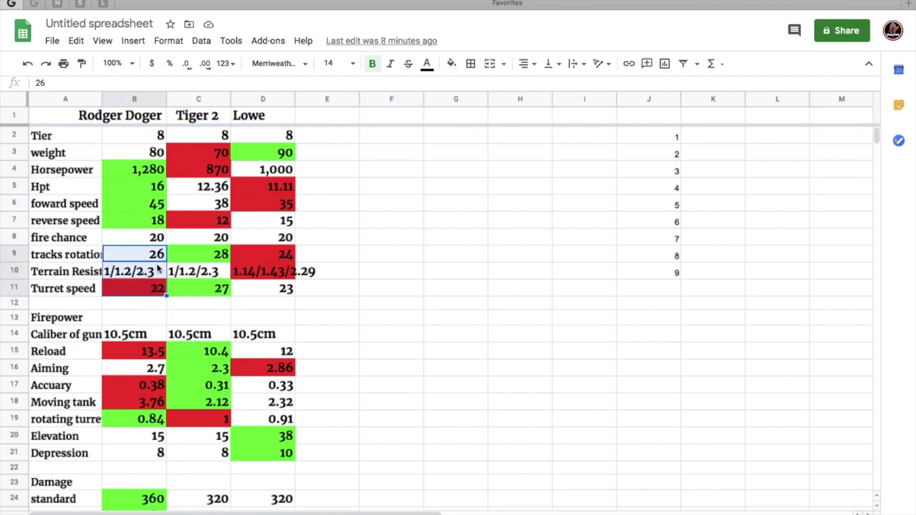
{"action": "left_click", "coordinate": [136, 288]}
{"action": "left_click_drag", "start_coordinate": [136, 254], "coordinate": [118, 286]}
{"action": "left_click", "coordinate": [141, 269]}
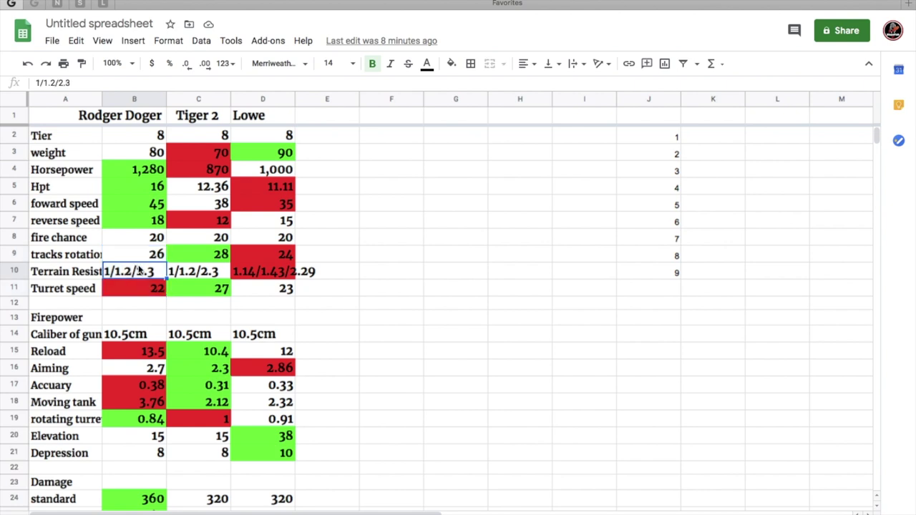
{"action": "left_click", "coordinate": [136, 255]}
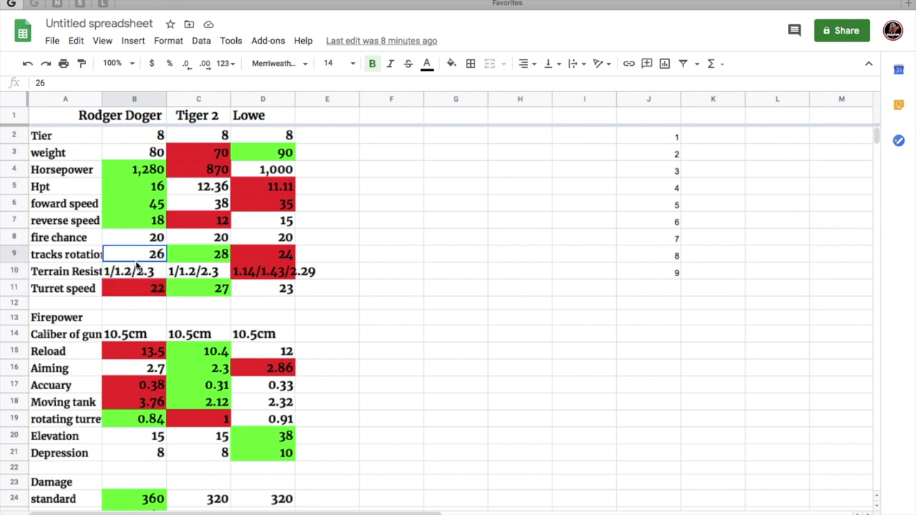
{"action": "left_click", "coordinate": [152, 304]}
{"action": "left_click_drag", "start_coordinate": [151, 305], "coordinate": [153, 257]}
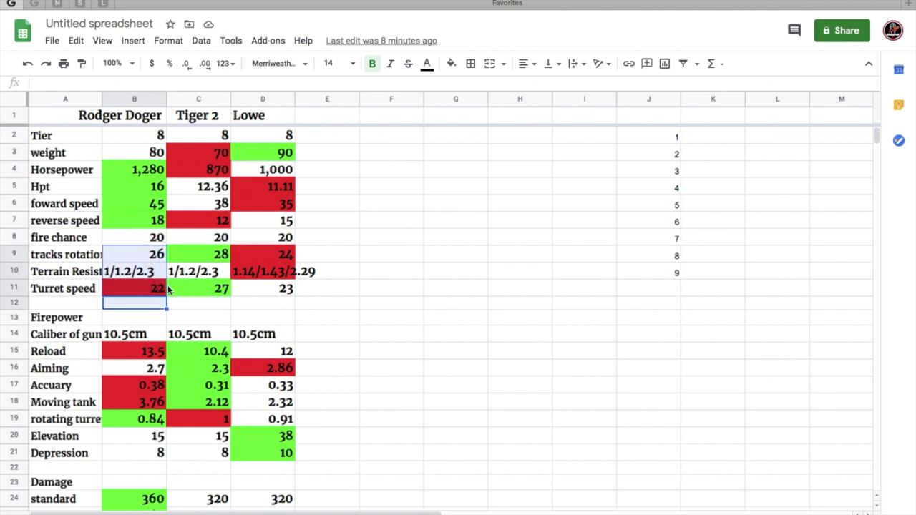
{"action": "left_click", "coordinate": [194, 305]}
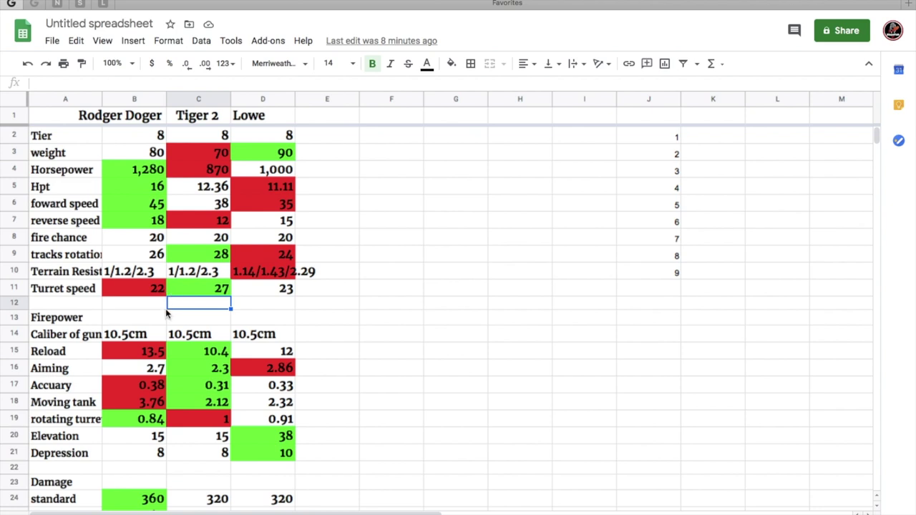
Step: Compare the gun caliber of all three tanks and look over Tiger 2's firepower values from Reload to rotating turret
{"action": "scroll", "coordinate": [168, 313], "scroll_direction": "down", "scroll_amount": 3}
{"action": "left_click", "coordinate": [146, 217]}
{"action": "left_click_drag", "start_coordinate": [147, 217], "coordinate": [279, 216]}
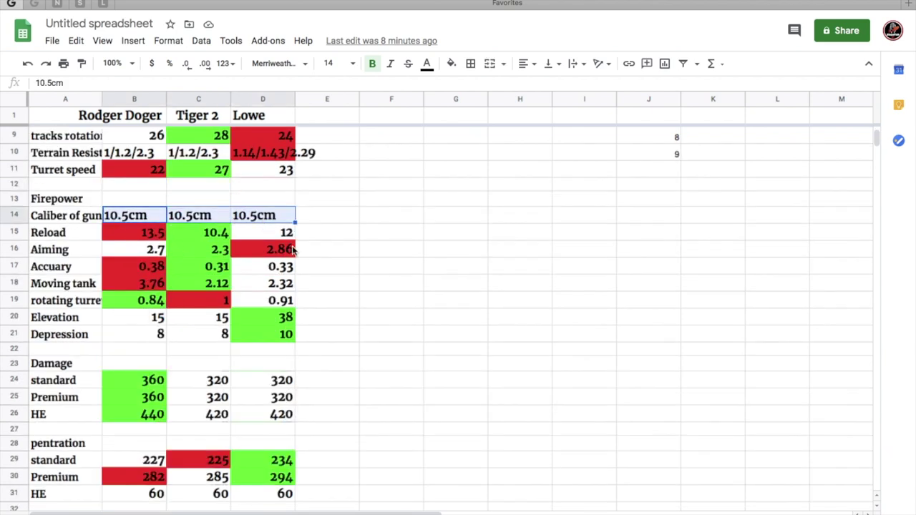
{"action": "left_click", "coordinate": [211, 235]}
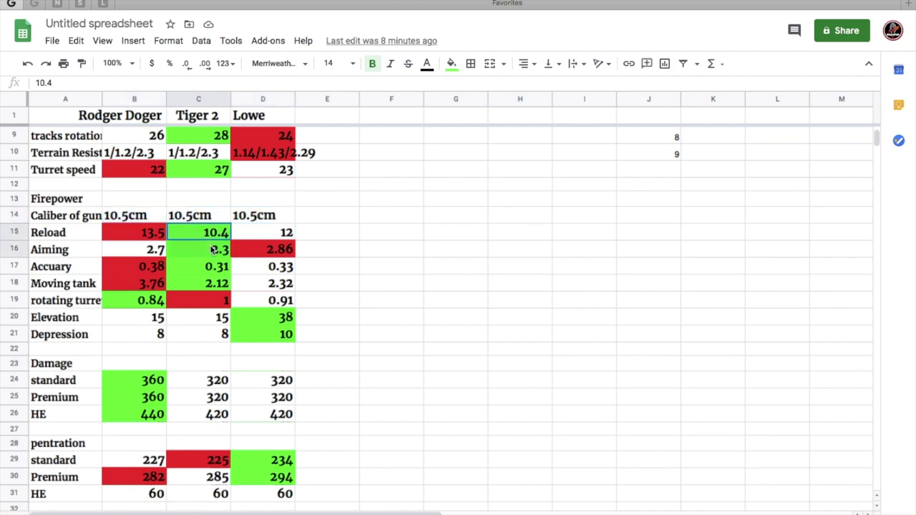
{"action": "left_click_drag", "start_coordinate": [212, 288], "coordinate": [211, 297]}
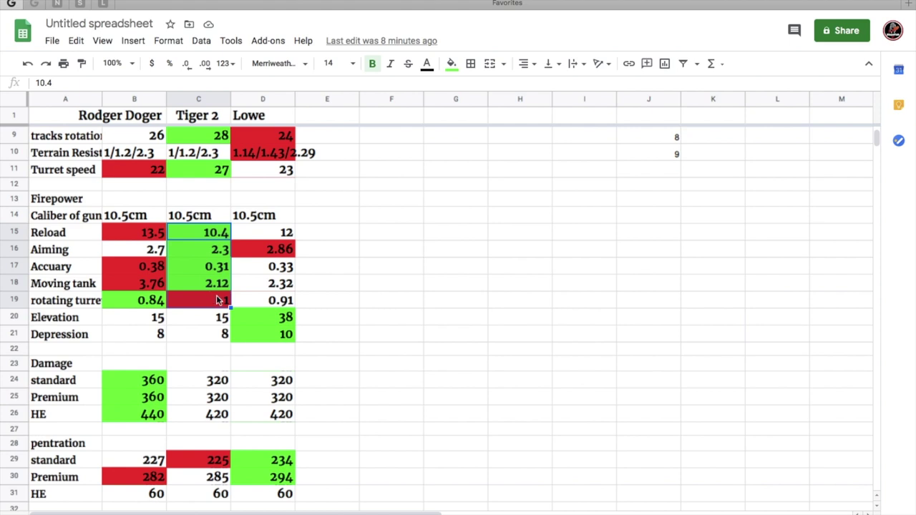
Step: Examine Tiger 2's reload, aiming, accuracy and moving tank values one by one
{"action": "left_click", "coordinate": [223, 270]}
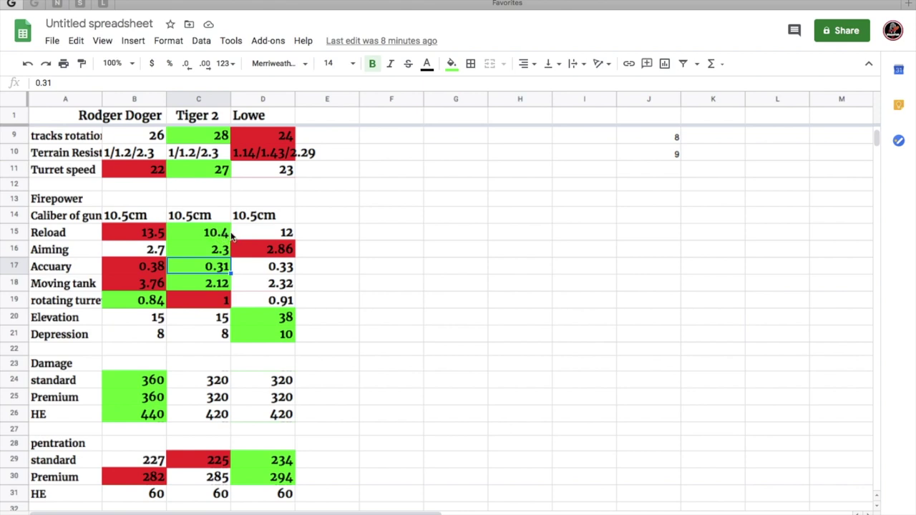
{"action": "left_click", "coordinate": [218, 237]}
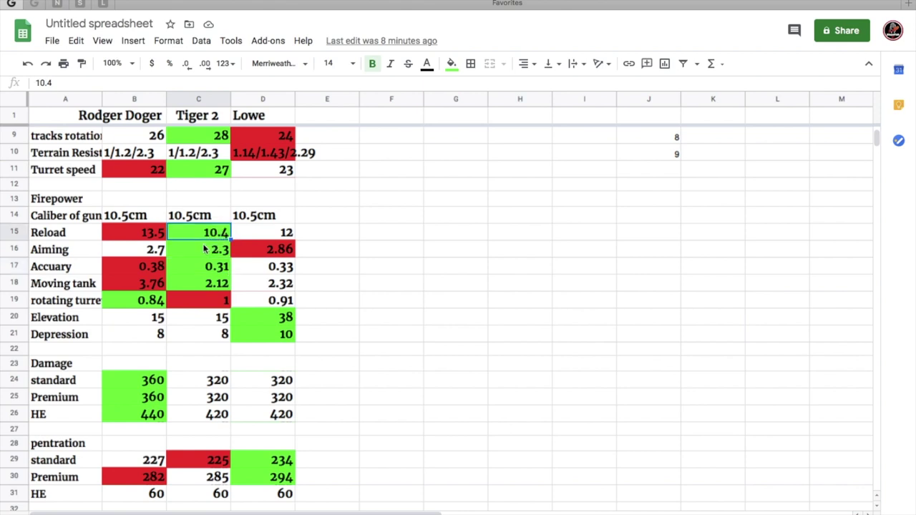
{"action": "left_click", "coordinate": [206, 251]}
{"action": "left_click", "coordinate": [205, 266]}
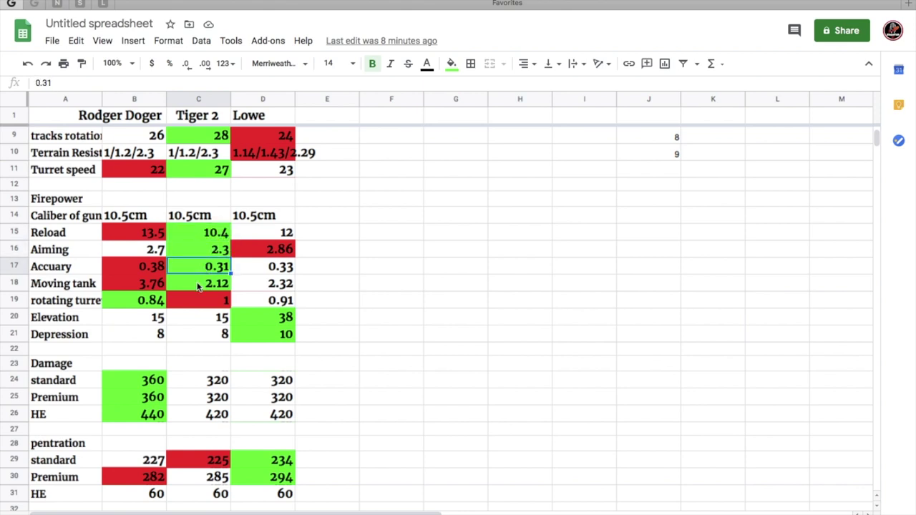
{"action": "left_click", "coordinate": [198, 285]}
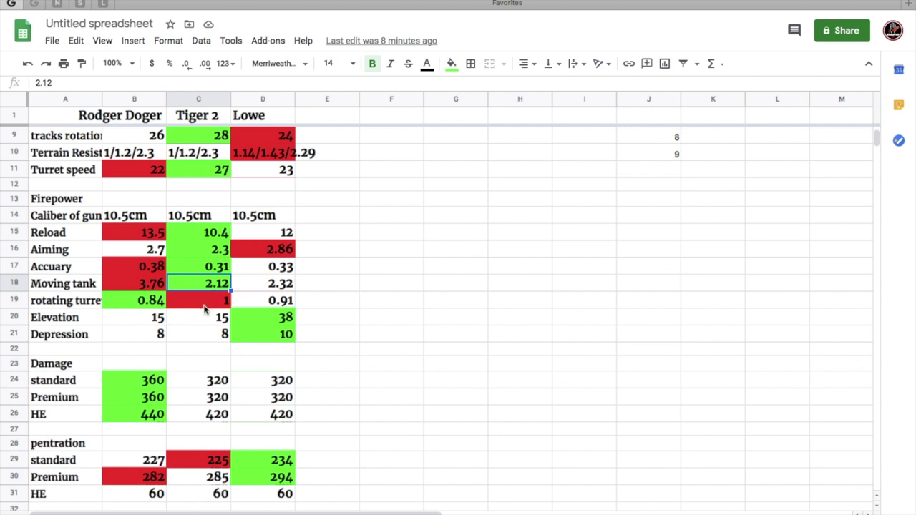
Step: Compare the rotating turret values of Tiger 2, Rodger Doger and Lowe
{"action": "left_click", "coordinate": [187, 304]}
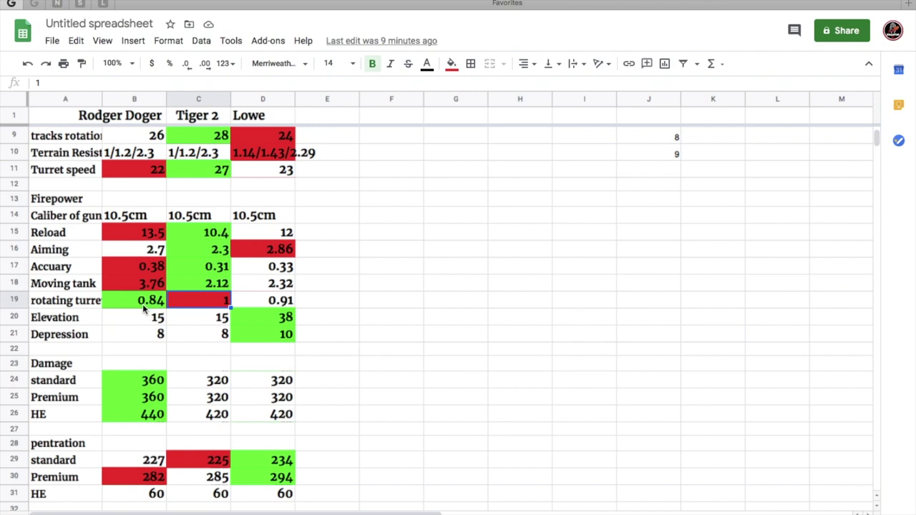
{"action": "left_click", "coordinate": [115, 302]}
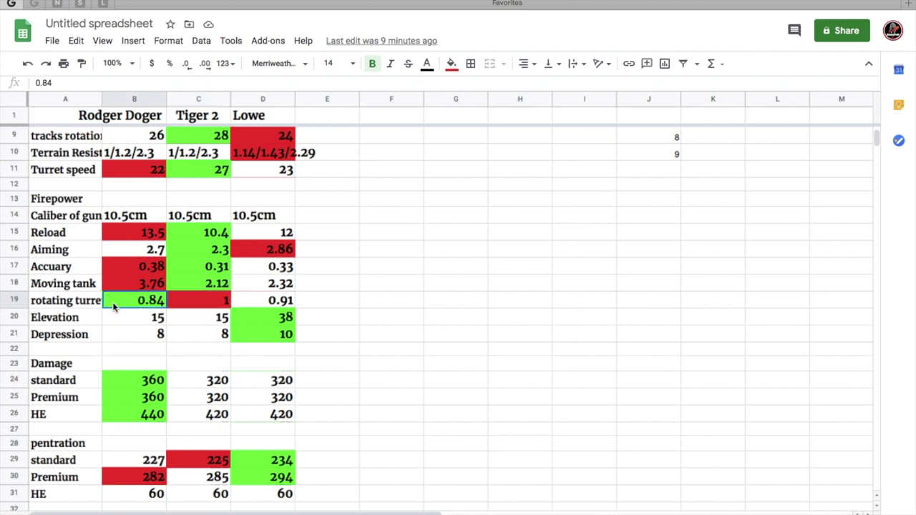
{"action": "key", "text": "Right"}
{"action": "key", "text": "Right"}
{"action": "left_click", "coordinate": [215, 305]}
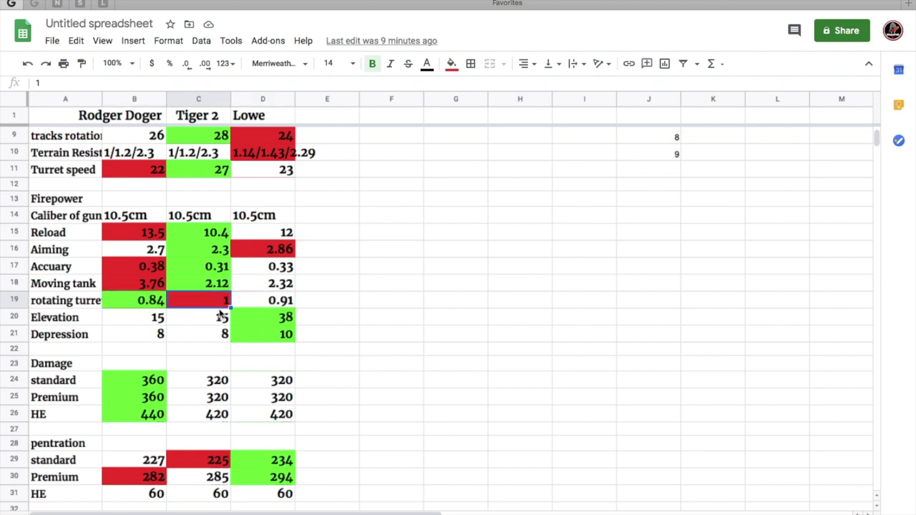
Step: Select Tiger 2's firepower values from Reload through Moving tank for review
{"action": "left_click_drag", "start_coordinate": [210, 235], "coordinate": [207, 301]}
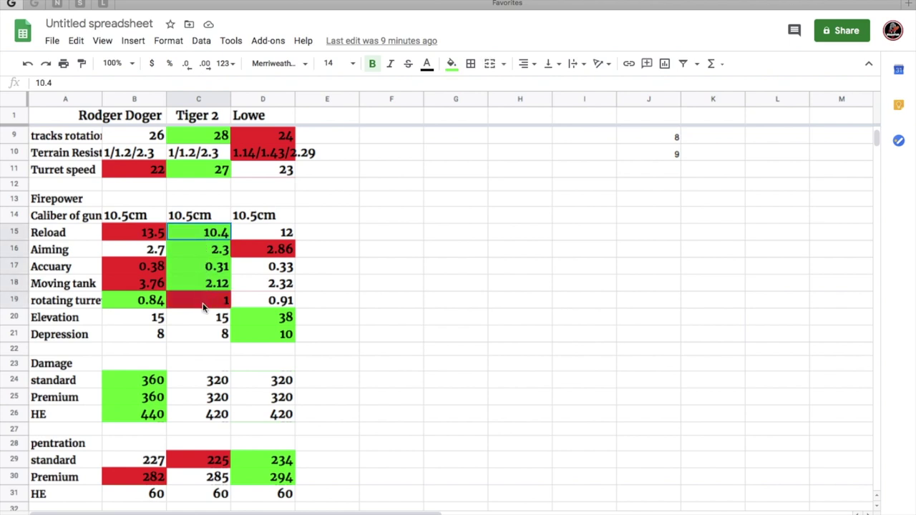
{"action": "key", "text": "shift+Up"}
{"action": "key", "text": "shift+Up"}
{"action": "key", "text": "shift+Up"}
{"action": "key", "text": "shift+Up"}
{"action": "left_click", "coordinate": [202, 286], "text": "shift"}
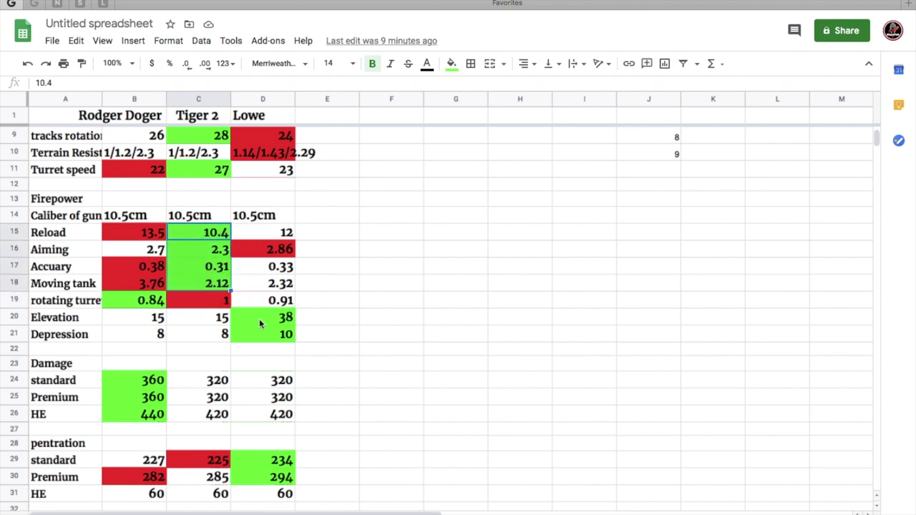
Step: Check Lowe's gun elevation and depression, and review the shell damage values of Tiger 2 and Lowe
{"action": "left_click", "coordinate": [233, 319]}
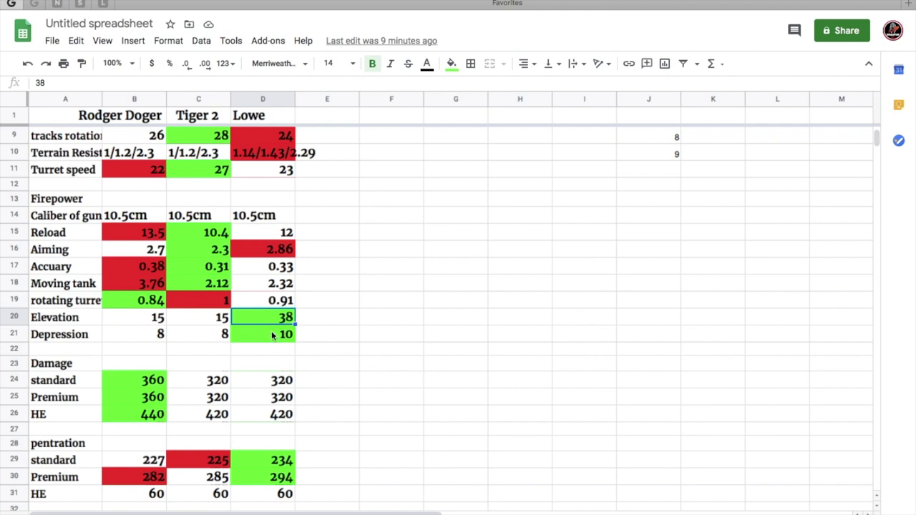
{"action": "left_click", "coordinate": [241, 338]}
{"action": "scroll", "coordinate": [274, 348], "scroll_direction": "down", "scroll_amount": 3}
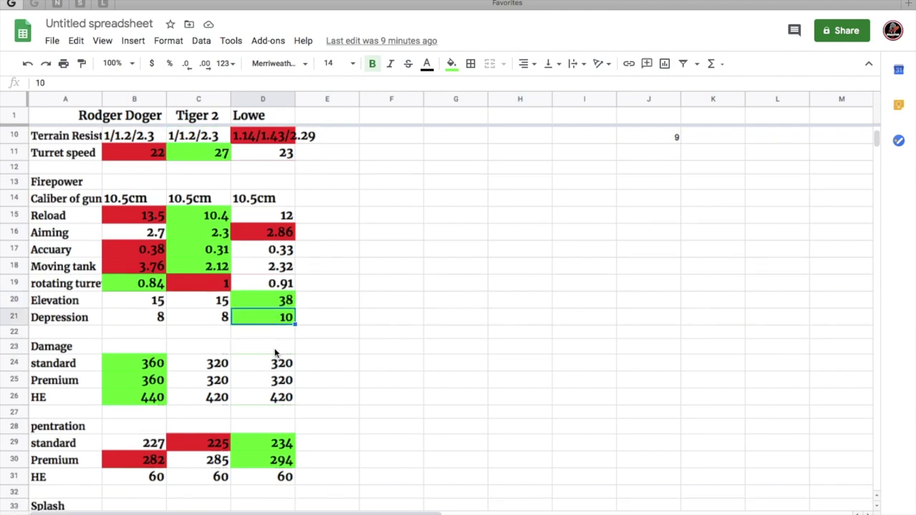
{"action": "left_click_drag", "start_coordinate": [200, 287], "coordinate": [281, 315]}
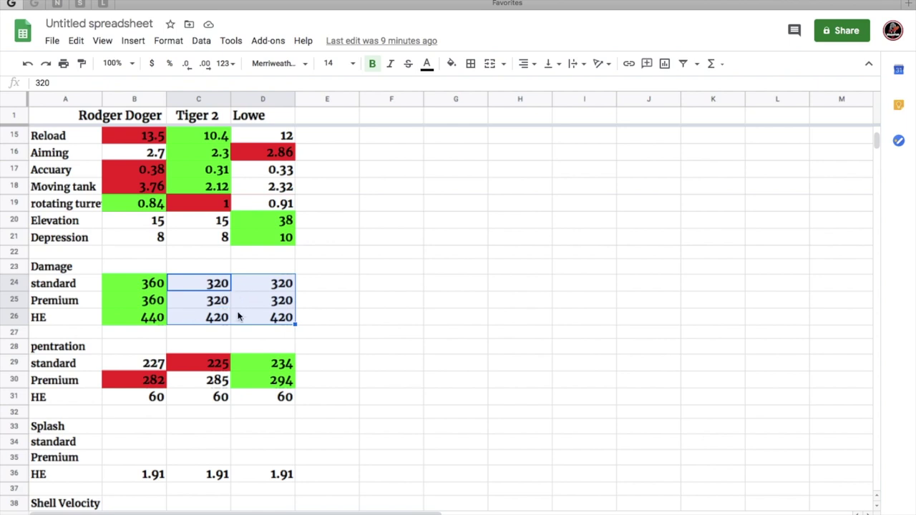
Step: Review Rodger Doger's standard and premium damage, and compare the standard penetration of Rodger Doger and Lowe
{"action": "left_click_drag", "start_coordinate": [145, 288], "coordinate": [150, 302]}
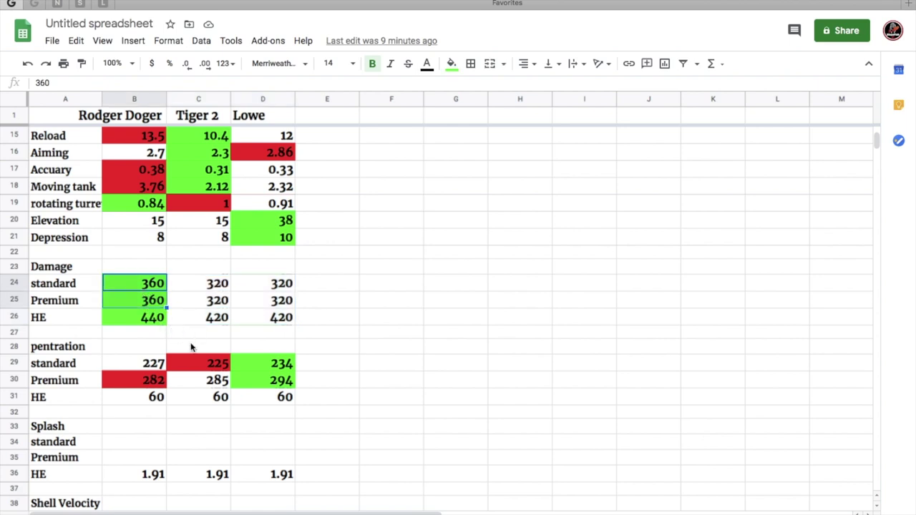
{"action": "left_click", "coordinate": [177, 333]}
{"action": "scroll", "coordinate": [214, 347], "scroll_direction": "down", "scroll_amount": 3}
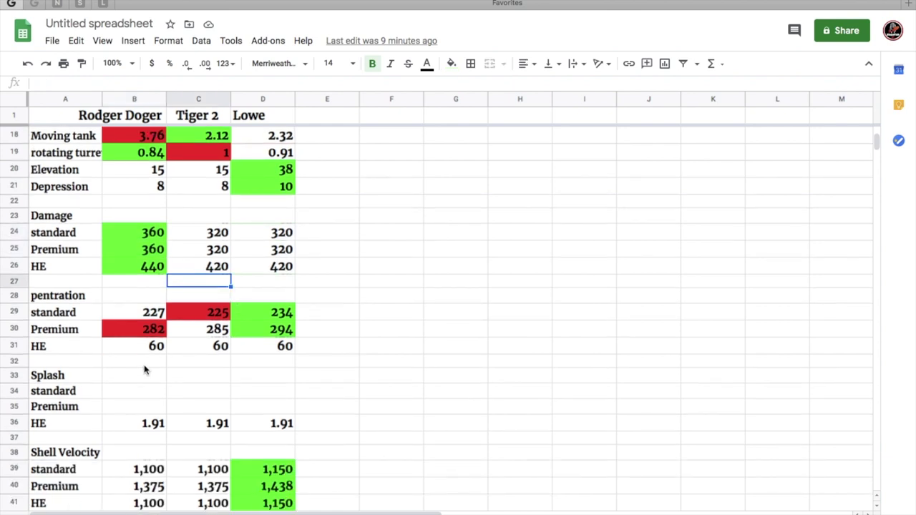
{"action": "left_click", "coordinate": [128, 319]}
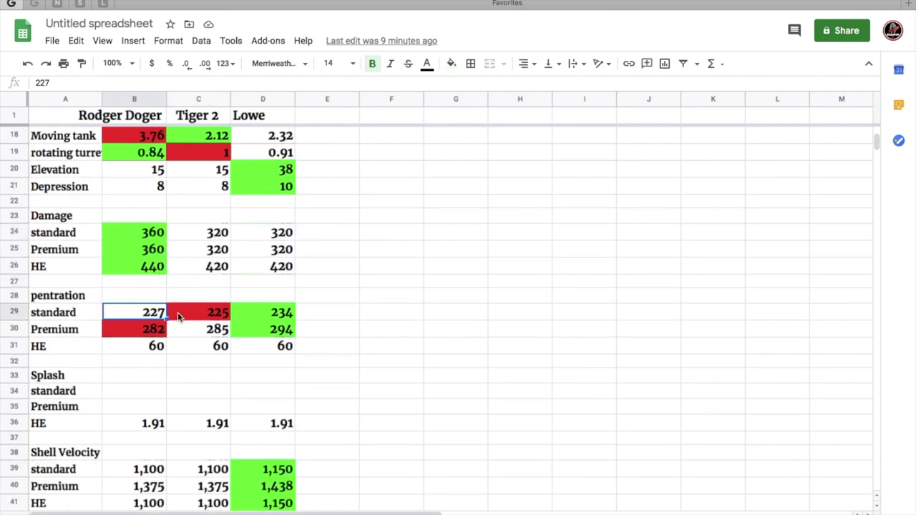
{"action": "left_click", "coordinate": [281, 317]}
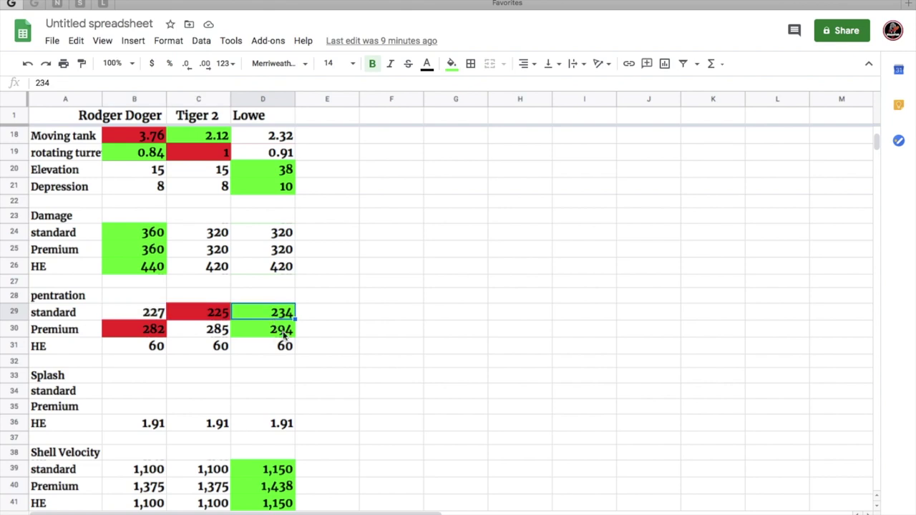
{"action": "scroll", "coordinate": [223, 324], "scroll_direction": "down", "scroll_amount": 1}
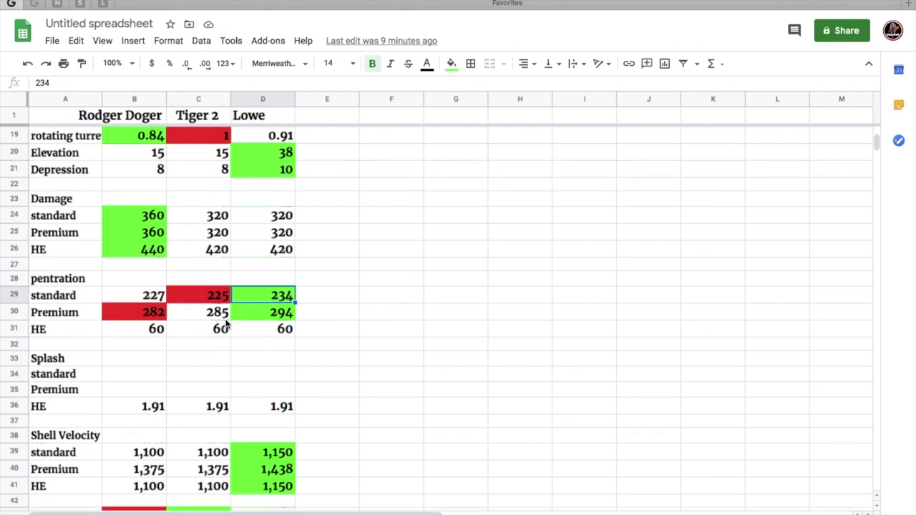
Step: Compare the premium shell penetration values of Rodger Doger, Tiger 2 and Lowe
{"action": "scroll", "coordinate": [147, 325], "scroll_direction": "down", "scroll_amount": 1}
{"action": "left_click", "coordinate": [157, 299]}
{"action": "left_click_drag", "start_coordinate": [161, 303], "coordinate": [284, 300]}
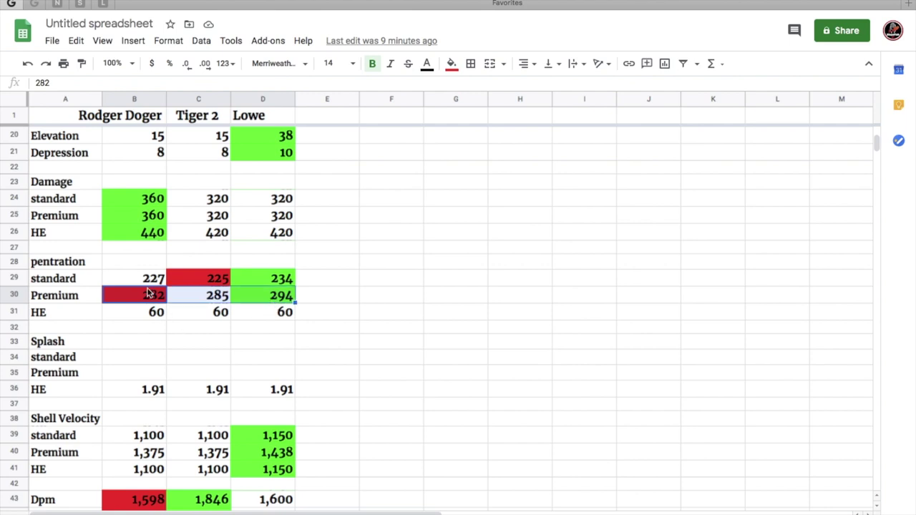
{"action": "left_click_drag", "start_coordinate": [148, 293], "coordinate": [196, 294]}
{"action": "left_click", "coordinate": [183, 330]}
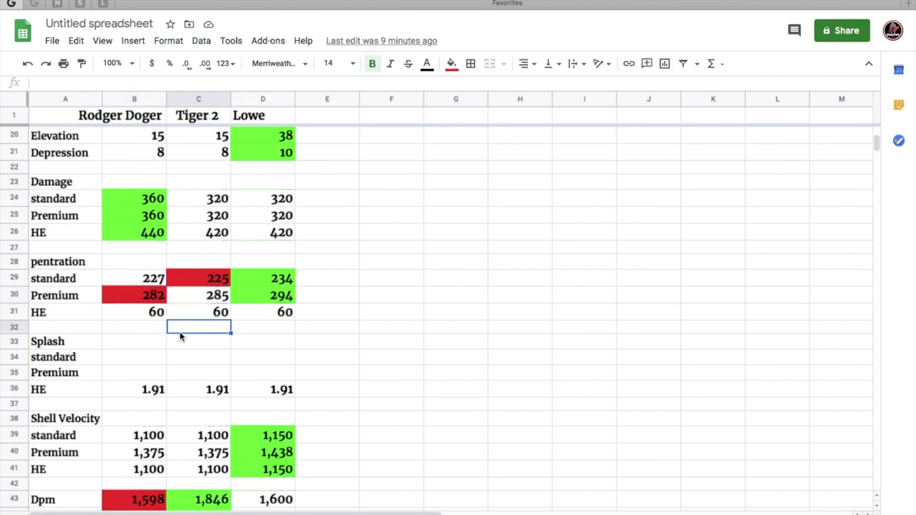
Step: Select the HE splash values of all three tanks for review
{"action": "scroll", "coordinate": [217, 361], "scroll_direction": "down", "scroll_amount": 1}
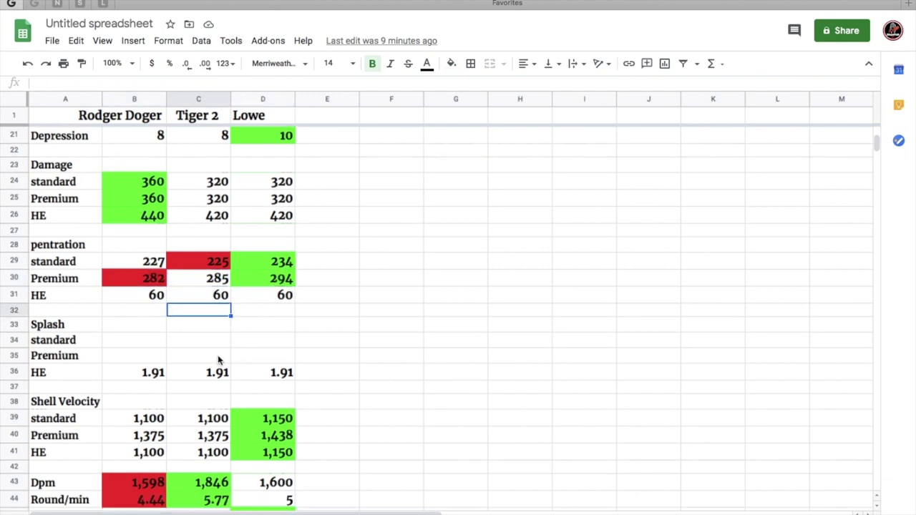
{"action": "scroll", "coordinate": [215, 356], "scroll_direction": "down", "scroll_amount": 1}
{"action": "scroll", "coordinate": [217, 313], "scroll_direction": "down", "scroll_amount": 5}
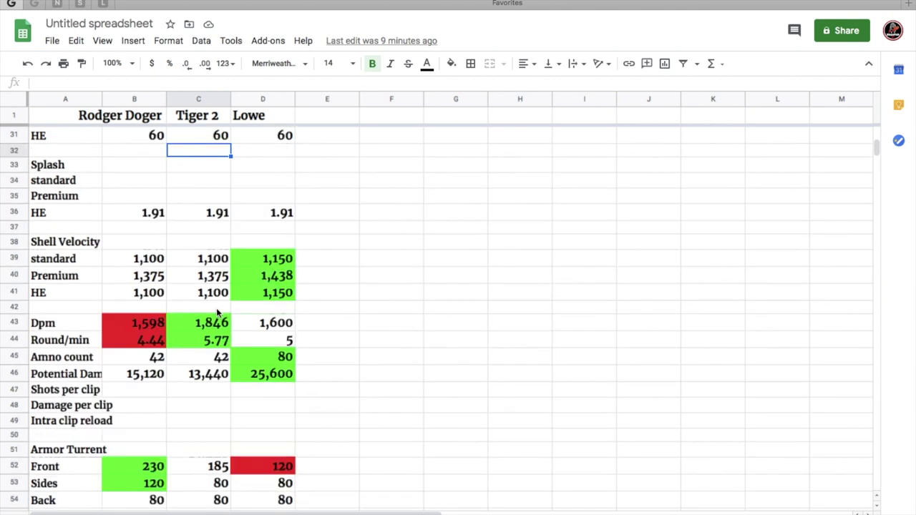
{"action": "left_click_drag", "start_coordinate": [153, 213], "coordinate": [274, 212]}
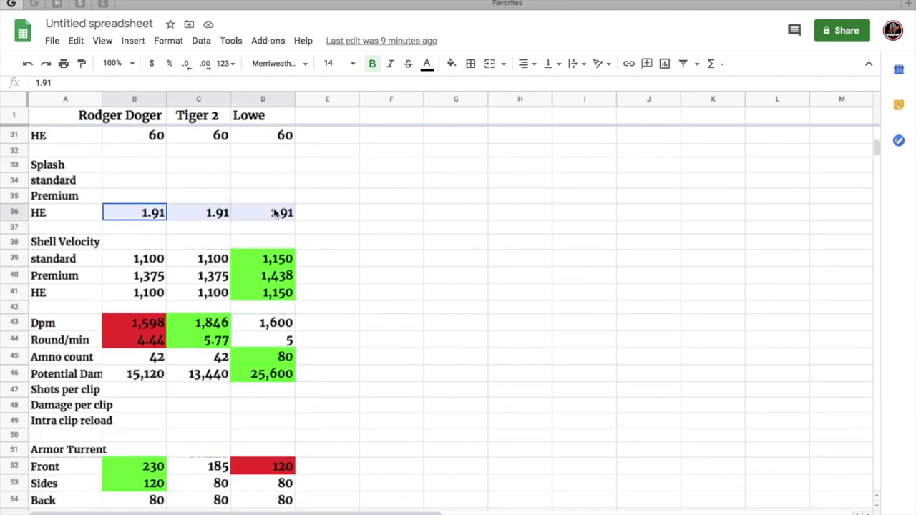
Step: Compare the shell velocities of all three tanks, checking the premium shell values of each
{"action": "scroll", "coordinate": [176, 253], "scroll_direction": "down", "scroll_amount": 1}
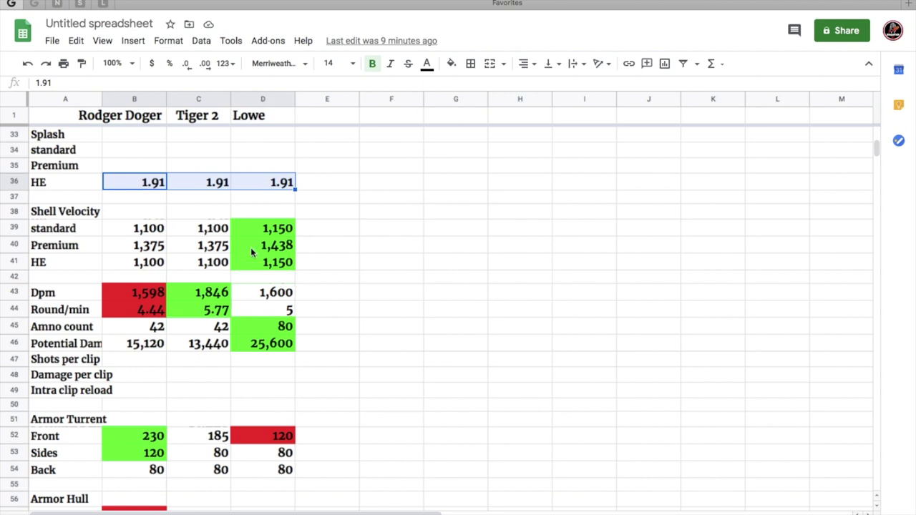
{"action": "left_click_drag", "start_coordinate": [148, 231], "coordinate": [273, 270]}
{"action": "left_click", "coordinate": [222, 261]}
{"action": "left_click", "coordinate": [201, 251]}
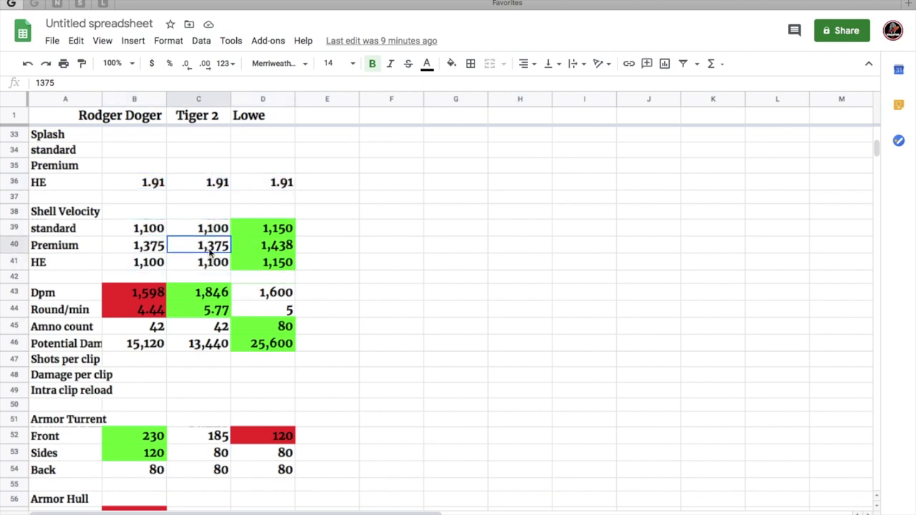
{"action": "left_click_drag", "start_coordinate": [153, 245], "coordinate": [279, 251]}
{"action": "left_click_drag", "start_coordinate": [147, 252], "coordinate": [226, 251]}
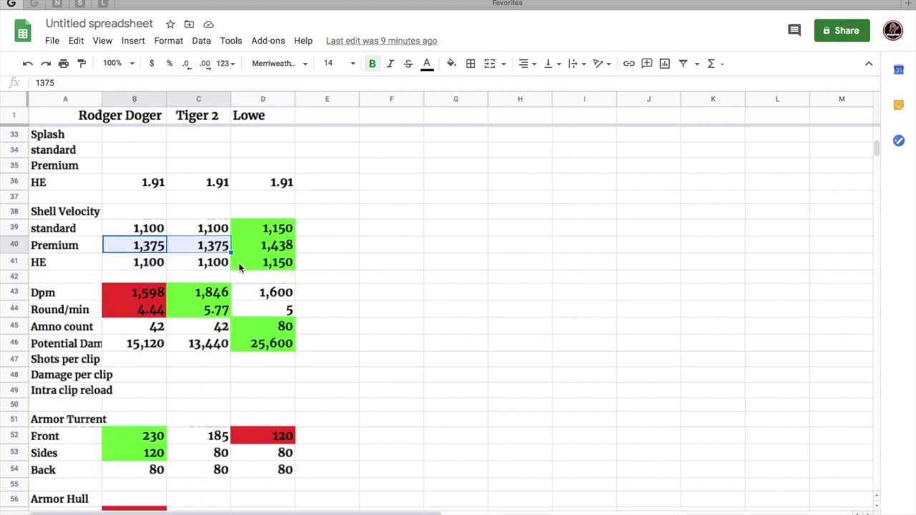
{"action": "left_click", "coordinate": [262, 251]}
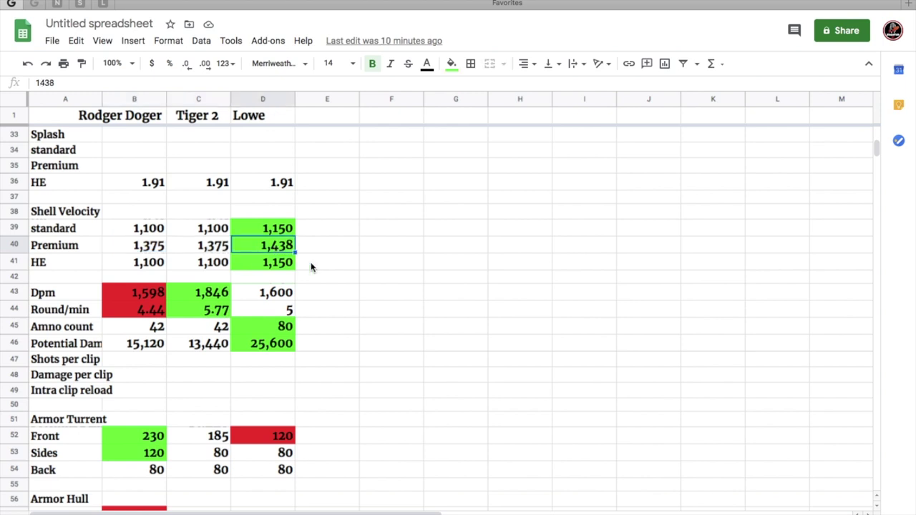
Step: Compare Lowe's full set of shell velocities with those of Rodger Doger and Tiger 2
{"action": "scroll", "coordinate": [308, 279], "scroll_direction": "down", "scroll_amount": 1}
{"action": "left_click_drag", "start_coordinate": [292, 207], "coordinate": [292, 259]}
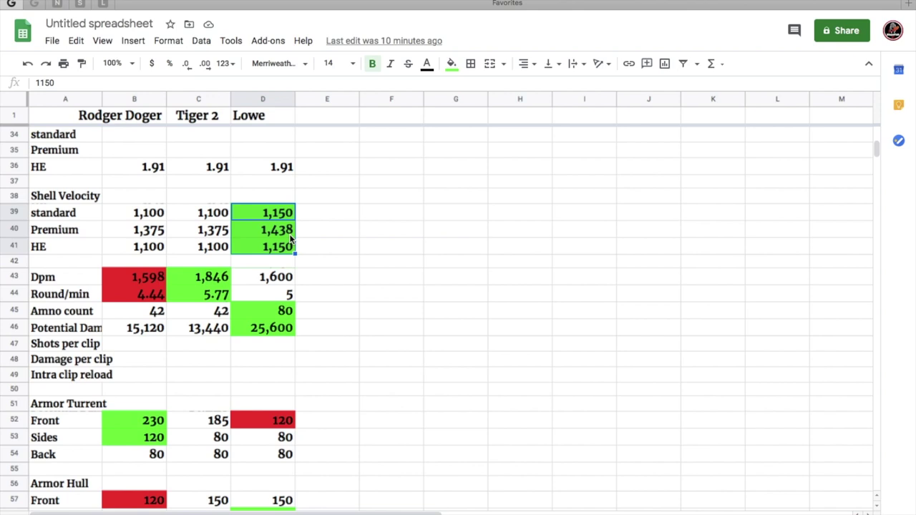
{"action": "left_click_drag", "start_coordinate": [139, 217], "coordinate": [206, 249]}
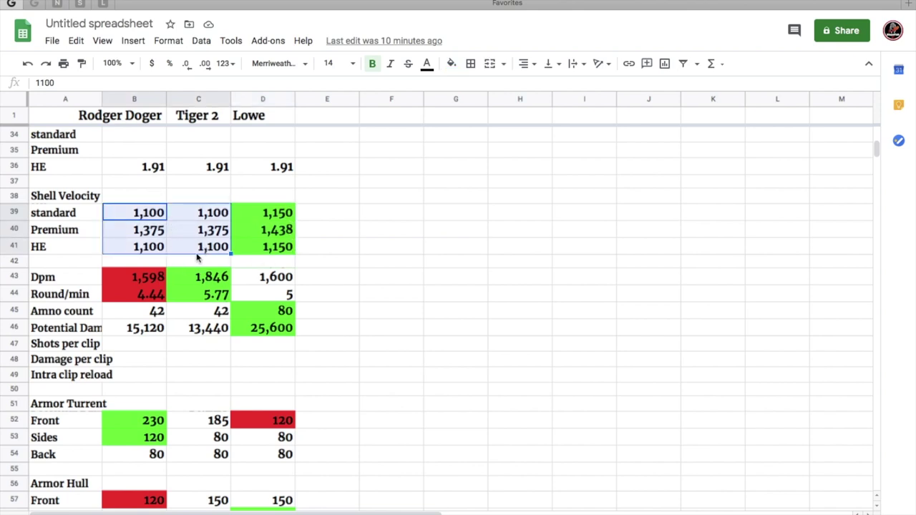
{"action": "left_click", "coordinate": [351, 265]}
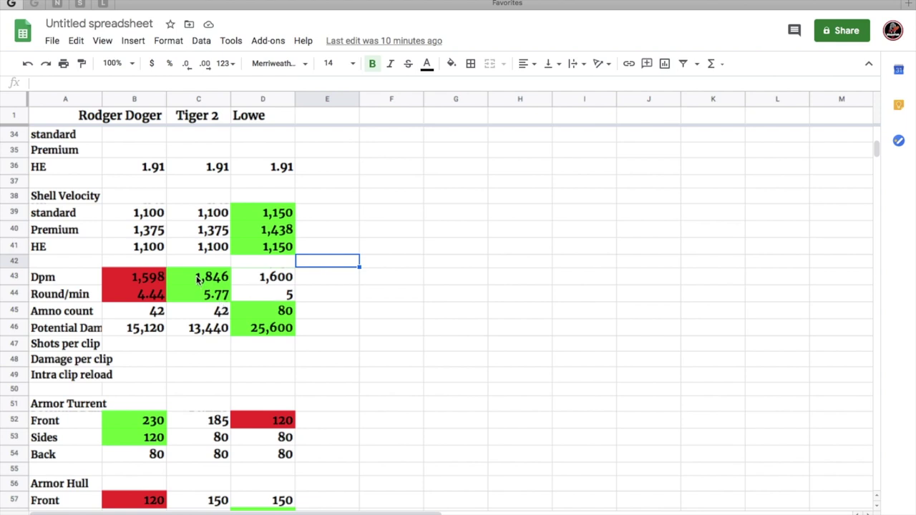
Step: Compare the Dpm values of Rodger Doger and Lowe, and review Tiger 2's Dpm and rounds per minute
{"action": "left_click", "coordinate": [144, 280]}
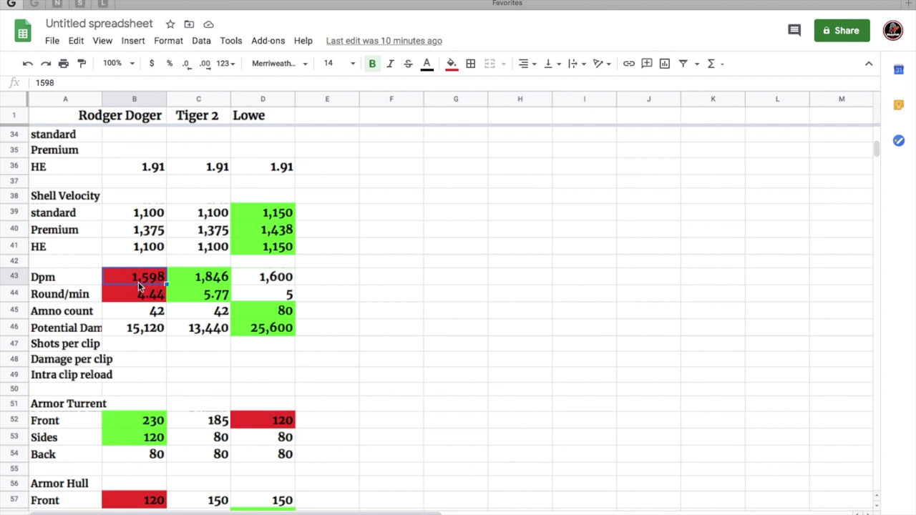
{"action": "left_click", "coordinate": [251, 281]}
{"action": "left_click", "coordinate": [136, 278]}
{"action": "left_click", "coordinate": [270, 280]}
{"action": "key", "text": "Left"}
{"action": "key", "text": "Left"}
{"action": "left_click", "coordinate": [279, 284]}
{"action": "key", "text": "Left"}
{"action": "key", "text": "Left"}
{"action": "left_click_drag", "start_coordinate": [220, 285], "coordinate": [222, 294]}
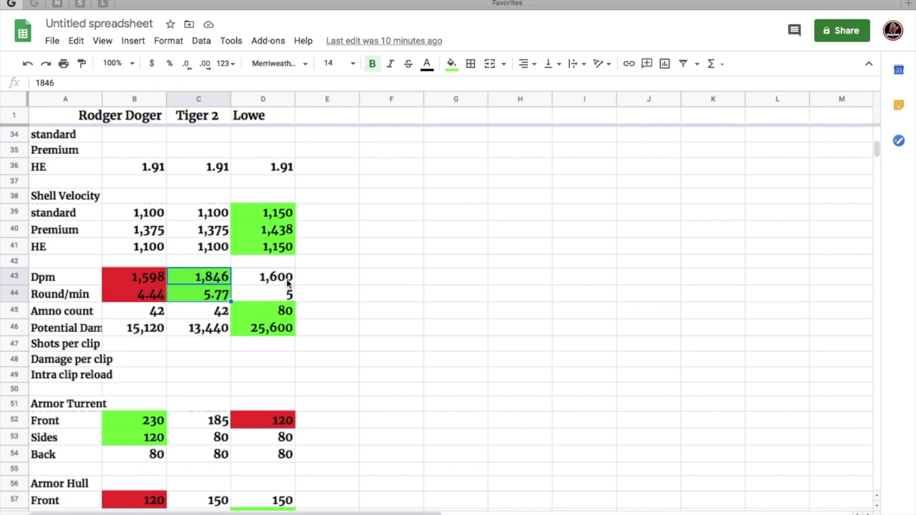
Step: Recheck Lowe's Dpm against Rodger Doger's
{"action": "left_click", "coordinate": [289, 282]}
{"action": "left_click", "coordinate": [147, 285]}
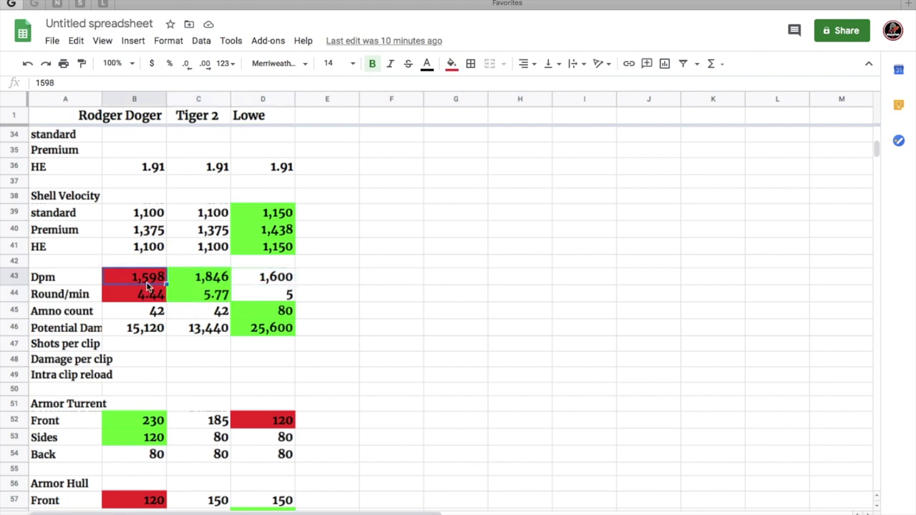
{"action": "left_click", "coordinate": [263, 285]}
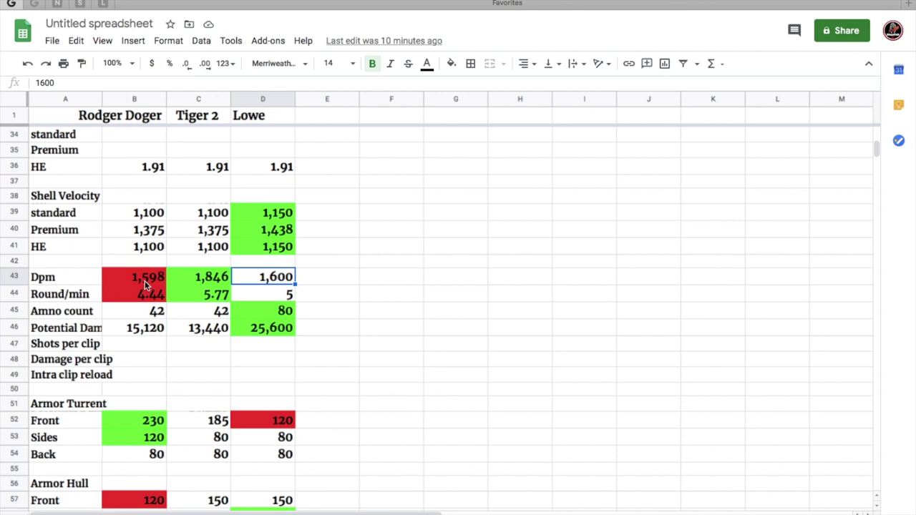
{"action": "left_click", "coordinate": [147, 285]}
{"action": "left_click", "coordinate": [276, 281]}
Step: Compare the rounds per minute of Lowe and Rodger Doger, and check Lowe's ammo count and potential damage
{"action": "left_click", "coordinate": [279, 295]}
{"action": "left_click", "coordinate": [154, 295]}
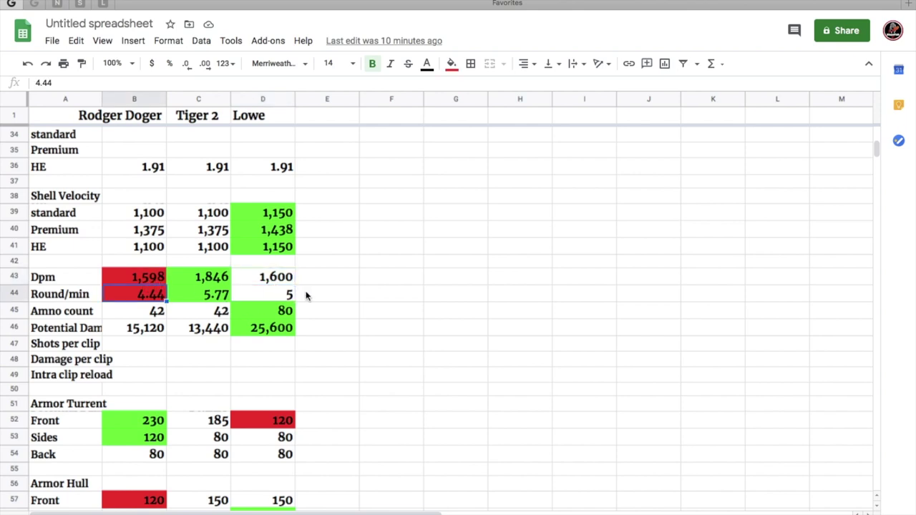
{"action": "left_click", "coordinate": [285, 313]}
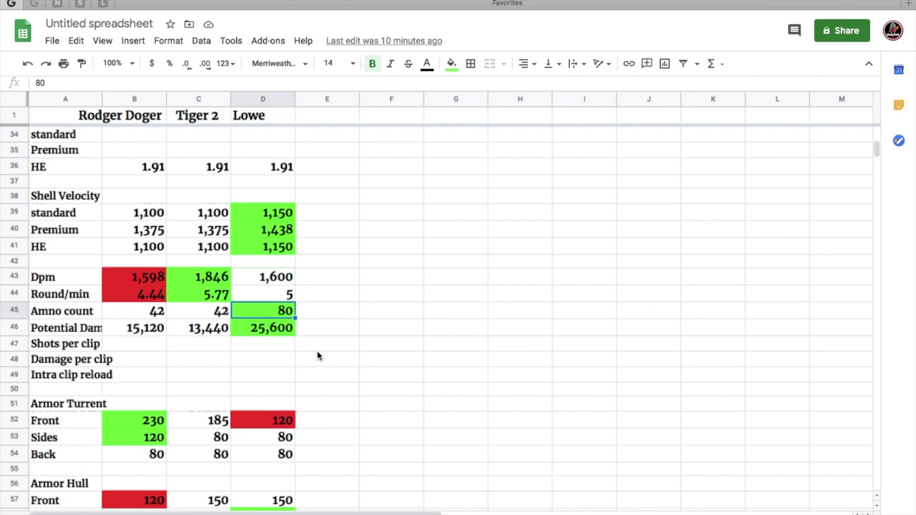
{"action": "left_click", "coordinate": [281, 329]}
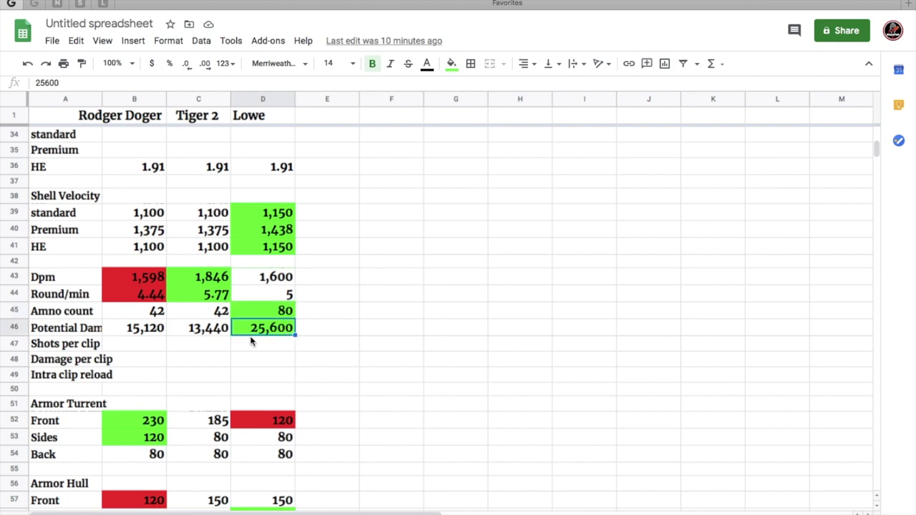
Step: Select the values from Dpm through potential damage for Lowe, and the same range for Rodger Doger
{"action": "left_click", "coordinate": [261, 294]}
{"action": "left_click_drag", "start_coordinate": [247, 276], "coordinate": [255, 325]}
{"action": "left_click_drag", "start_coordinate": [150, 279], "coordinate": [140, 328]}
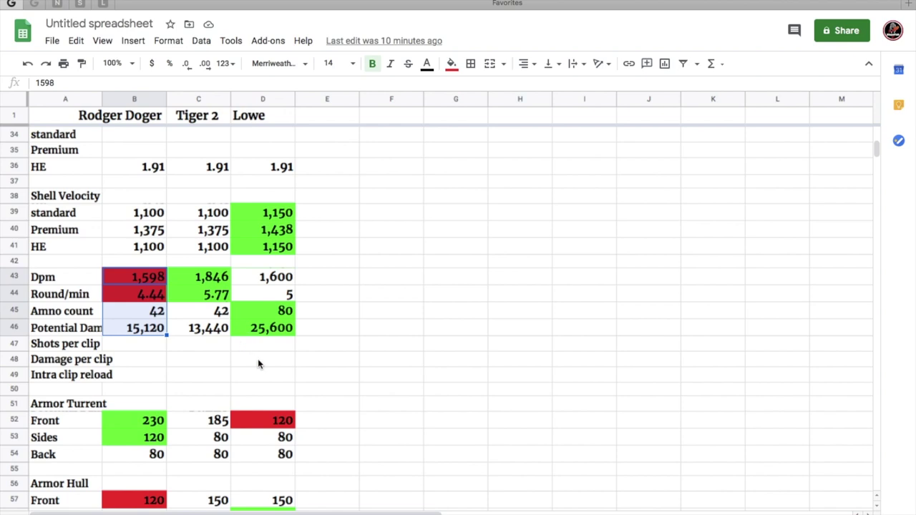
Step: Review Lowe's turret armor values and compare its front turret armor with Rodger Doger's
{"action": "scroll", "coordinate": [251, 358], "scroll_direction": "down", "scroll_amount": 3}
{"action": "left_click", "coordinate": [242, 275]}
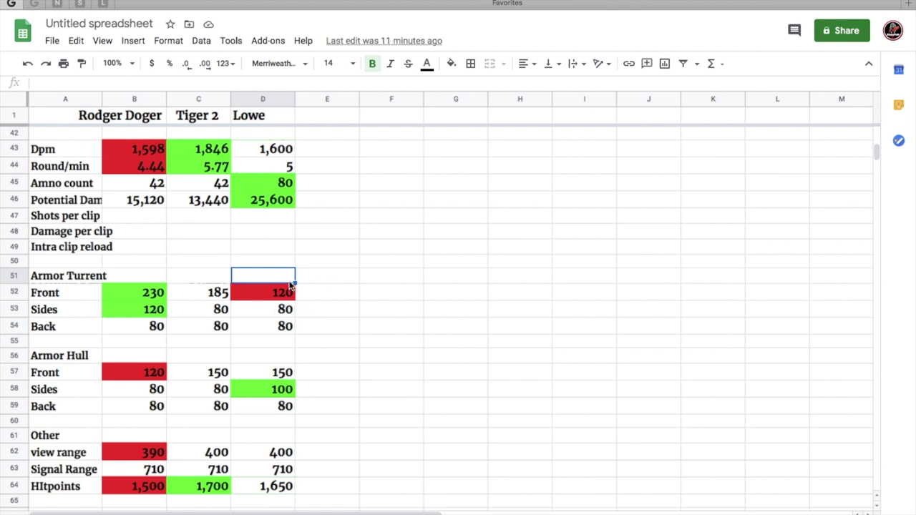
{"action": "left_click_drag", "start_coordinate": [283, 294], "coordinate": [277, 329]}
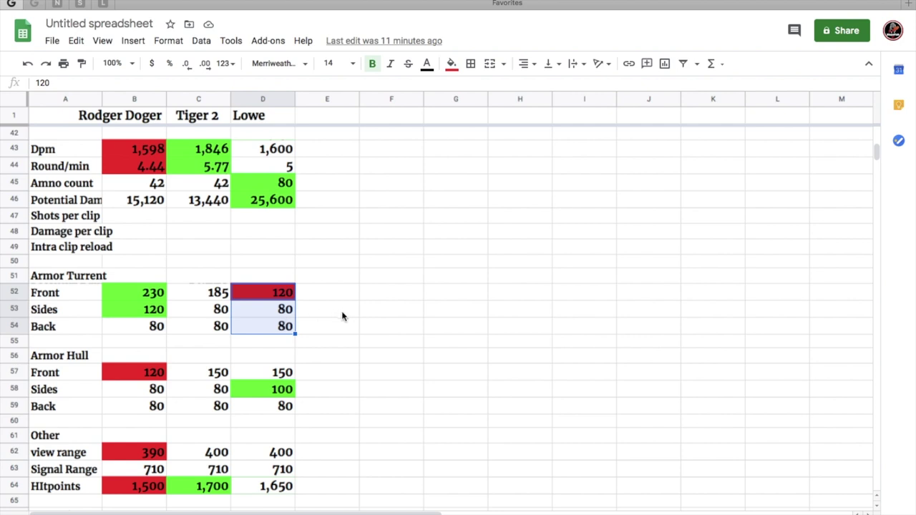
{"action": "left_click", "coordinate": [276, 297]}
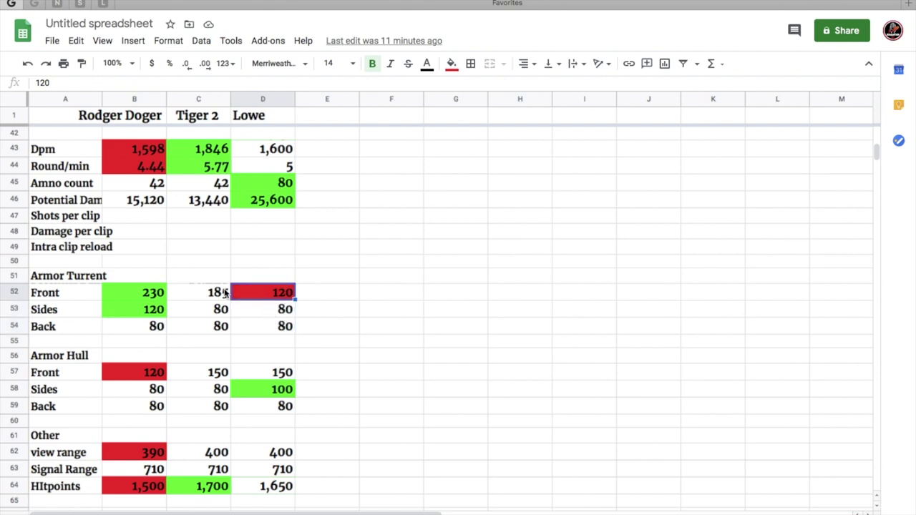
{"action": "left_click", "coordinate": [157, 295]}
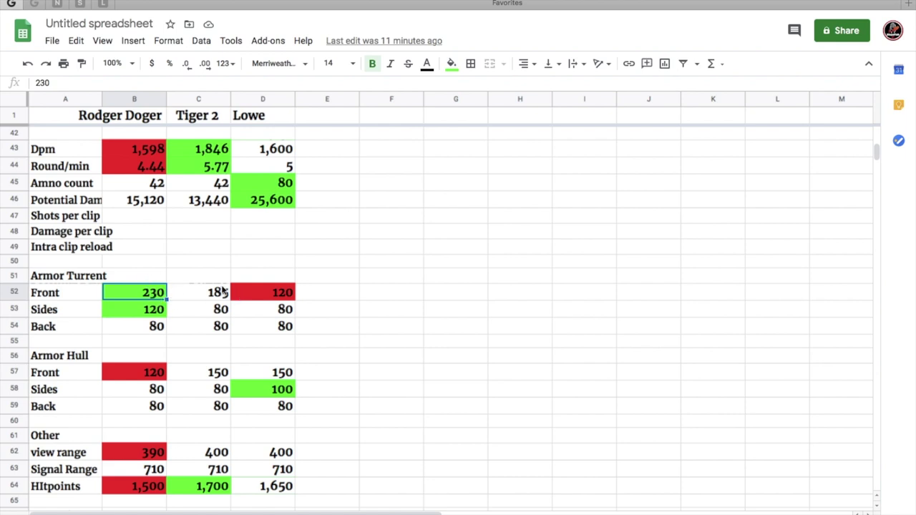
{"action": "left_click", "coordinate": [255, 299]}
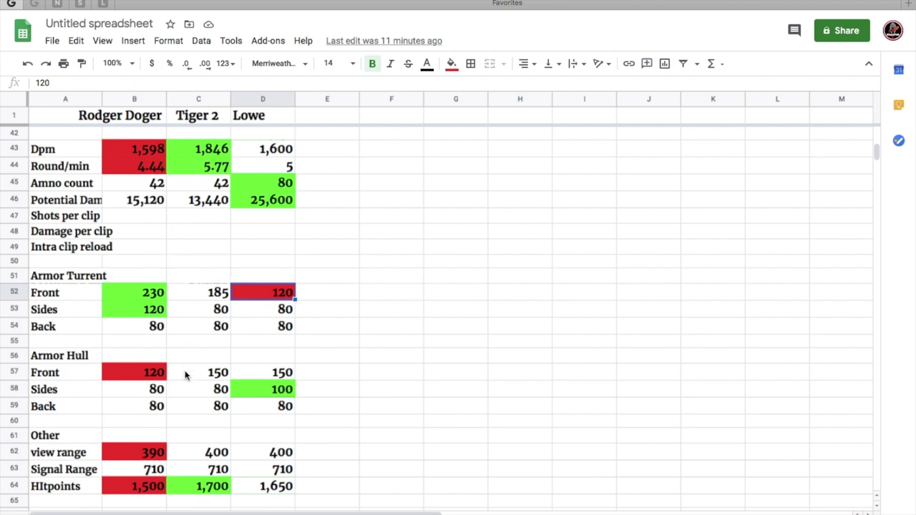
Step: Check Rodger Doger's front hull armor and Lowe's side hull armor in the Armor Hull section
{"action": "scroll", "coordinate": [224, 301], "scroll_direction": "down", "scroll_amount": 1}
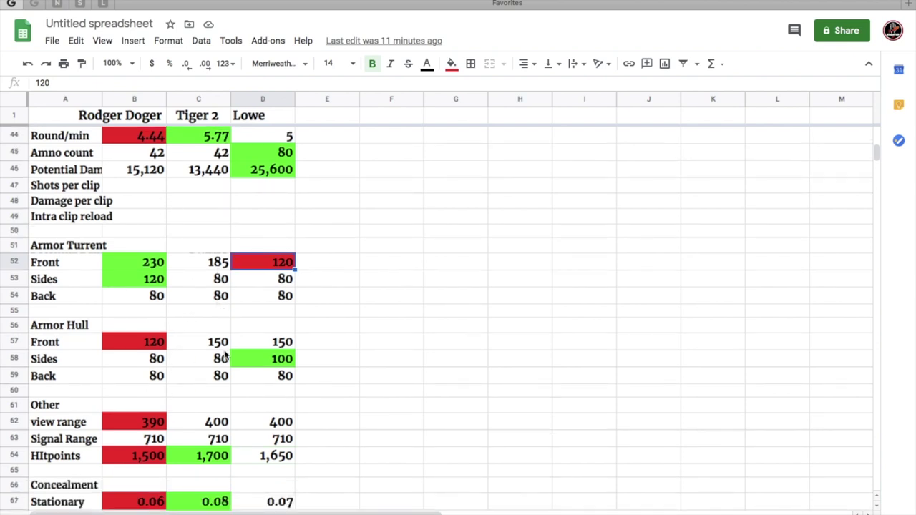
{"action": "scroll", "coordinate": [225, 356], "scroll_direction": "down", "scroll_amount": 1}
{"action": "scroll", "coordinate": [159, 328], "scroll_direction": "down", "scroll_amount": 2}
{"action": "left_click", "coordinate": [137, 291]}
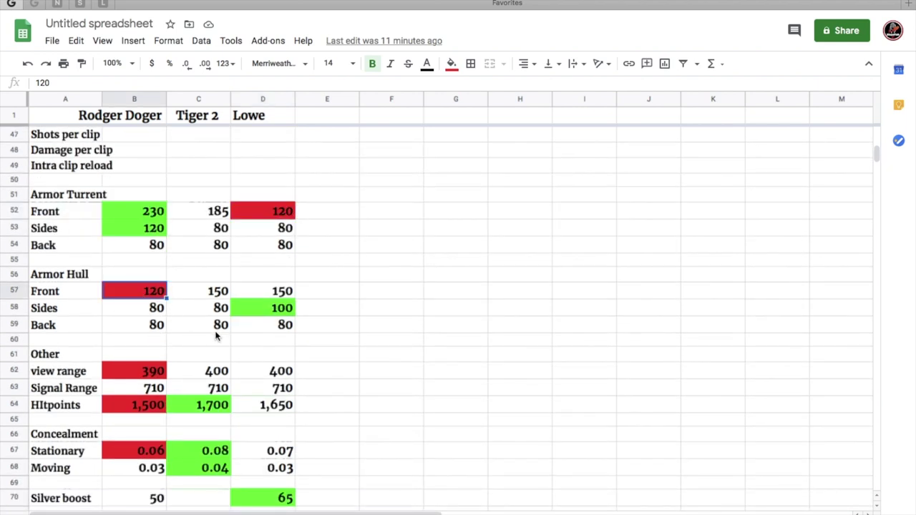
{"action": "scroll", "coordinate": [216, 332], "scroll_direction": "down", "scroll_amount": 1}
{"action": "left_click", "coordinate": [255, 295]}
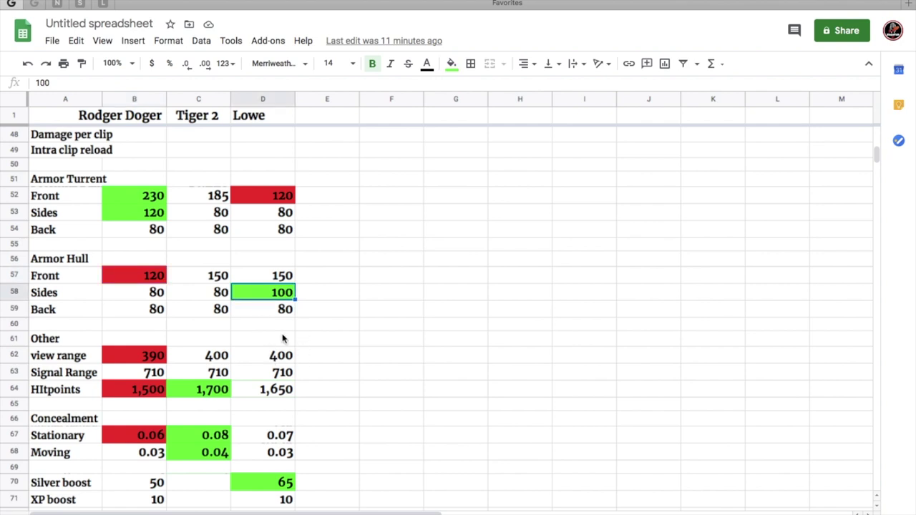
{"action": "scroll", "coordinate": [311, 342], "scroll_direction": "down", "scroll_amount": 4}
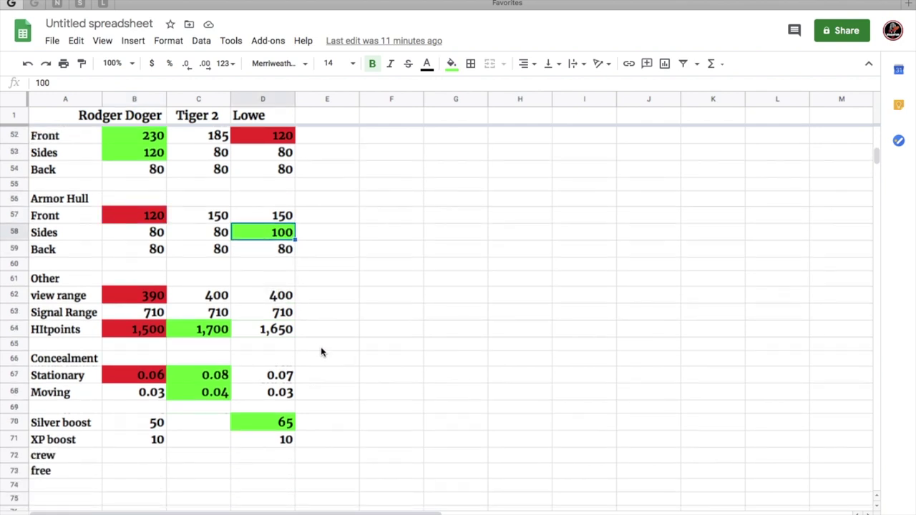
{"action": "left_click", "coordinate": [322, 346]}
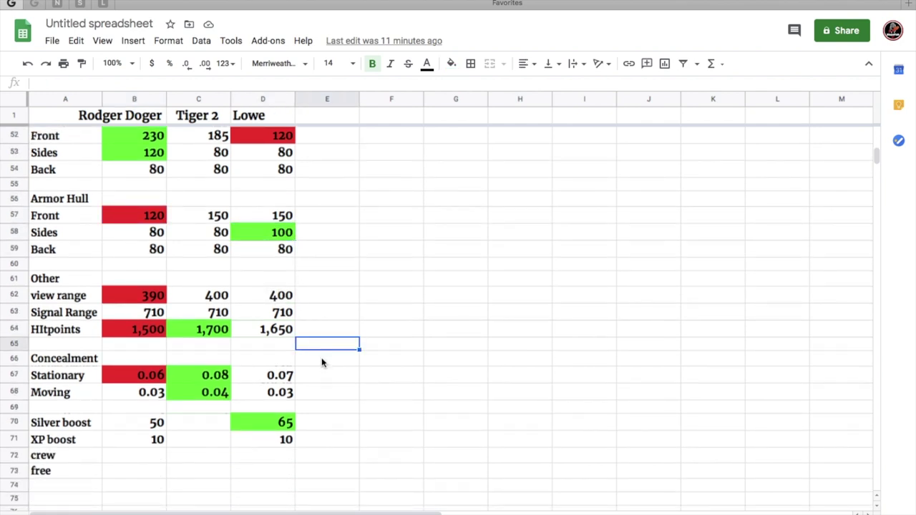
Step: Compare Rodger Doger's view range with the view range of Tiger 2 and Lowe in the Other section
{"action": "left_click", "coordinate": [147, 300]}
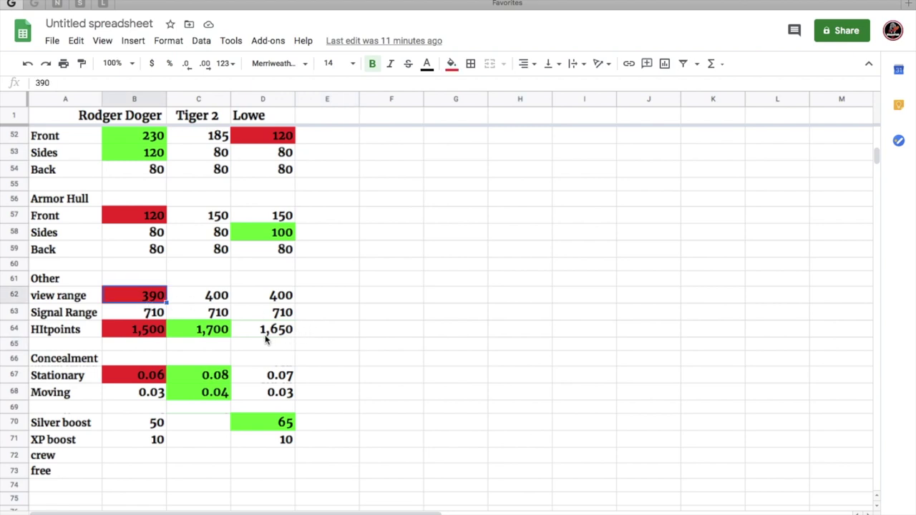
{"action": "scroll", "coordinate": [255, 352], "scroll_direction": "down", "scroll_amount": 1}
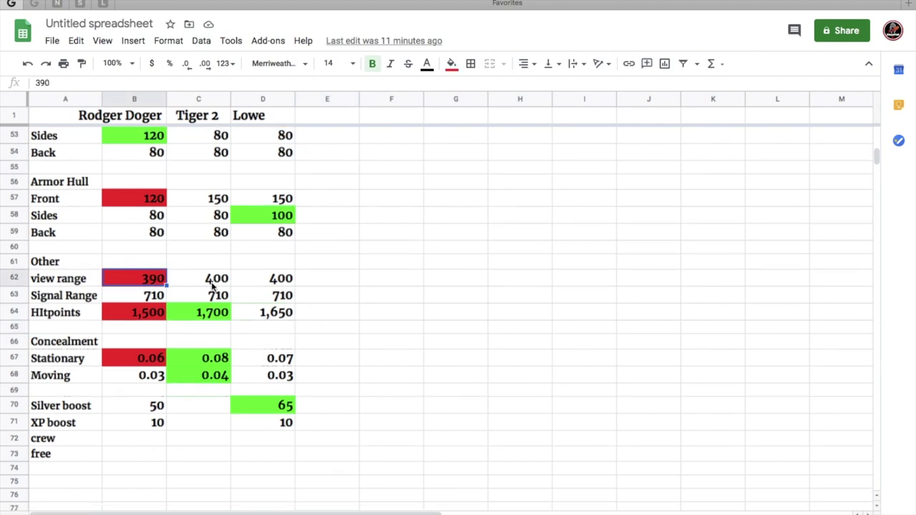
{"action": "left_click_drag", "start_coordinate": [217, 286], "coordinate": [240, 286]}
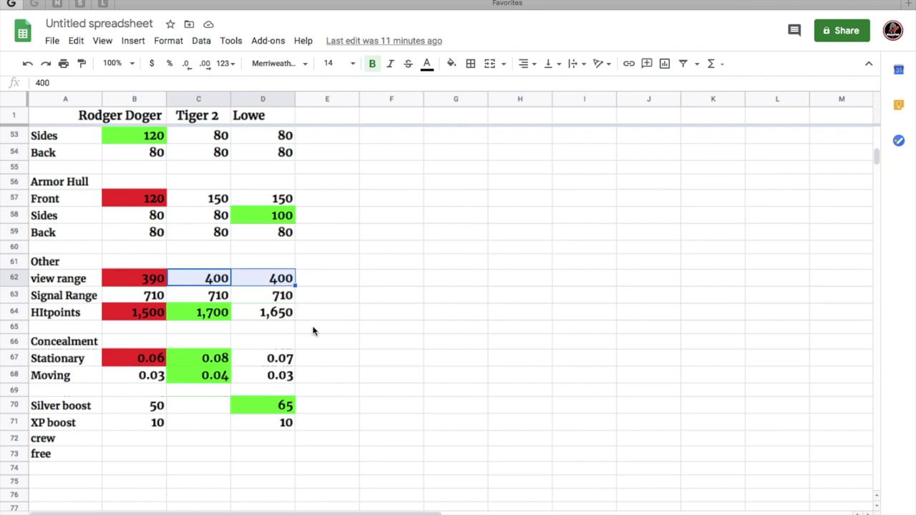
Step: Check Rodger Doger's hitpoints and its stationary concealment against the other two tanks
{"action": "scroll", "coordinate": [325, 328], "scroll_direction": "down", "scroll_amount": 1}
{"action": "left_click", "coordinate": [149, 300]}
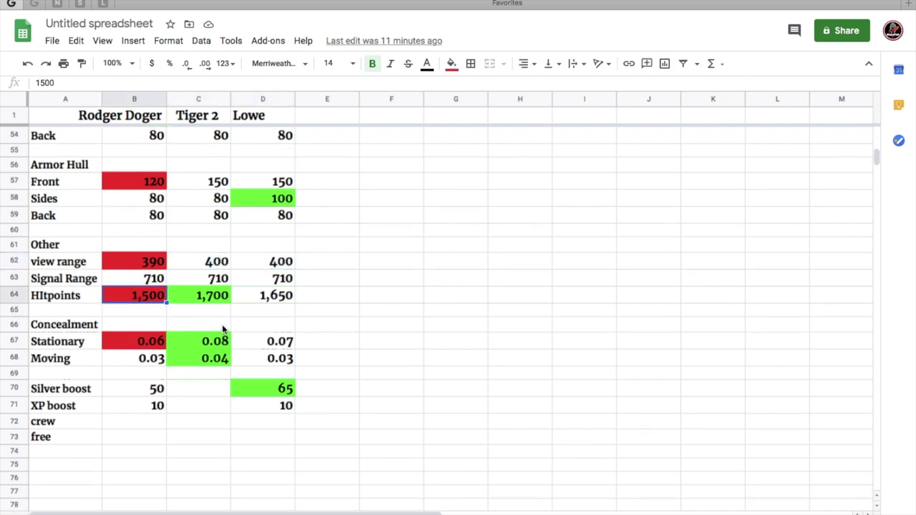
{"action": "scroll", "coordinate": [222, 330], "scroll_direction": "down", "scroll_amount": 1}
{"action": "left_click", "coordinate": [133, 326]}
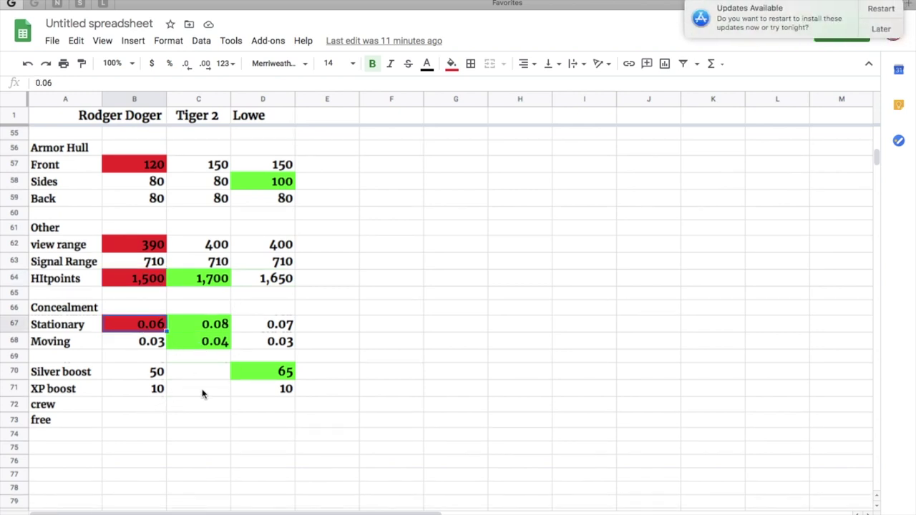
Step: Select Rodger Doger's silver boost and XP boost values to compare them with Lowe's
{"action": "scroll", "coordinate": [202, 393], "scroll_direction": "down", "scroll_amount": 1}
{"action": "left_click", "coordinate": [143, 360]}
{"action": "left_click_drag", "start_coordinate": [142, 359], "coordinate": [147, 382]}
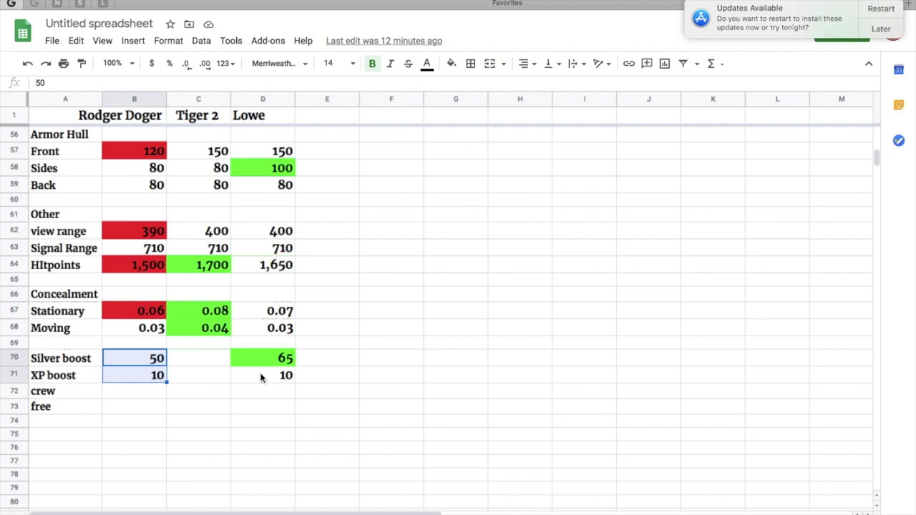
{"action": "scroll", "coordinate": [240, 266], "scroll_direction": "up", "scroll_amount": 5}
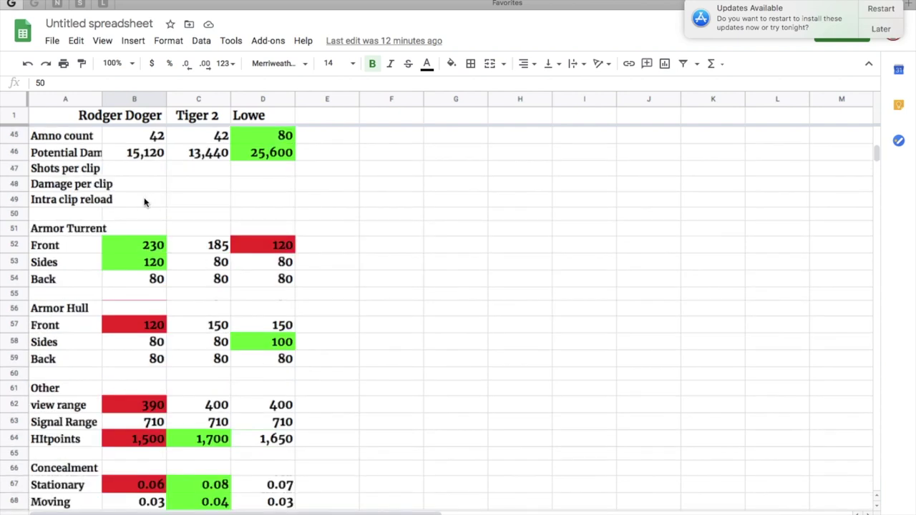
{"action": "left_click", "coordinate": [225, 216]}
{"action": "left_click", "coordinate": [281, 228]}
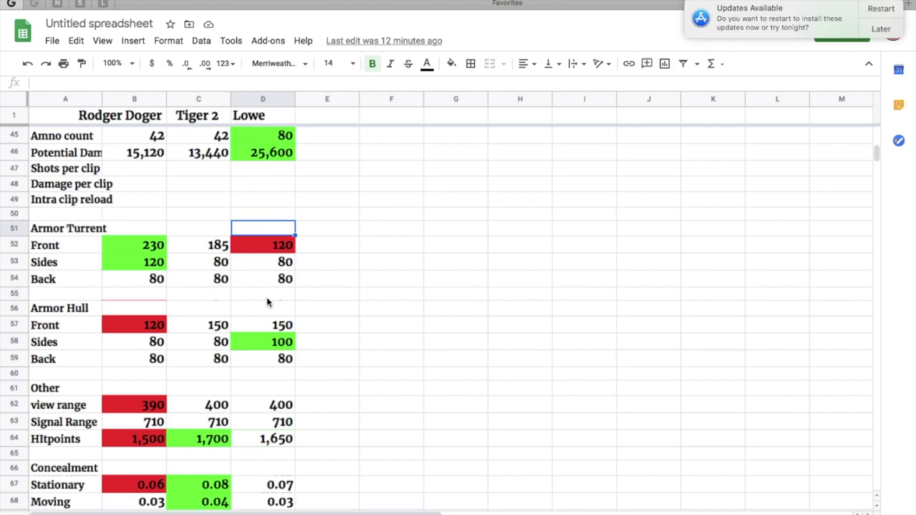
{"action": "key", "text": "ctrl+Up"}
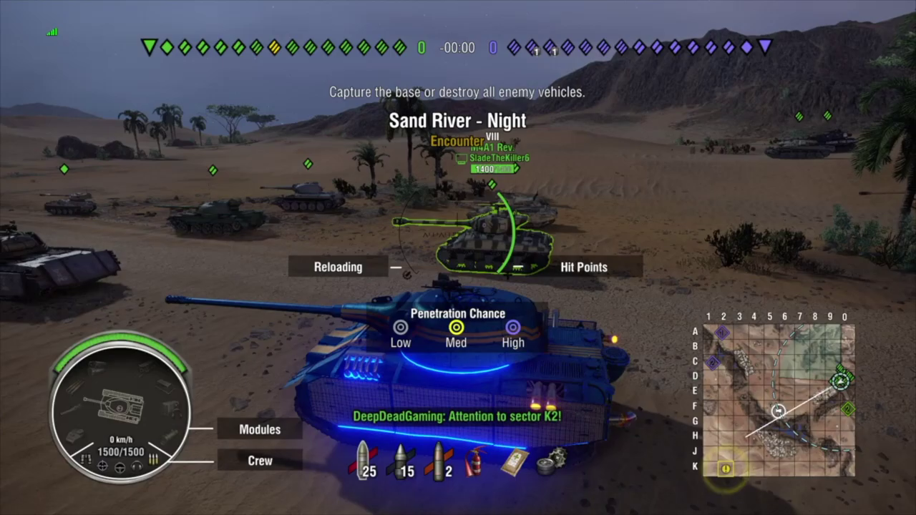